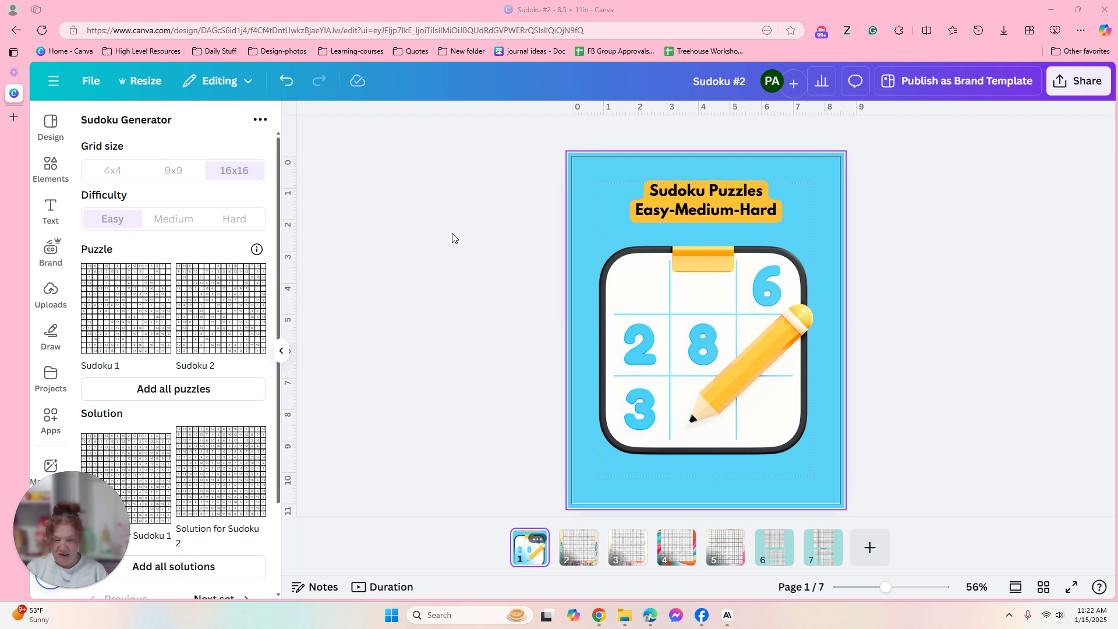
click(58, 417)
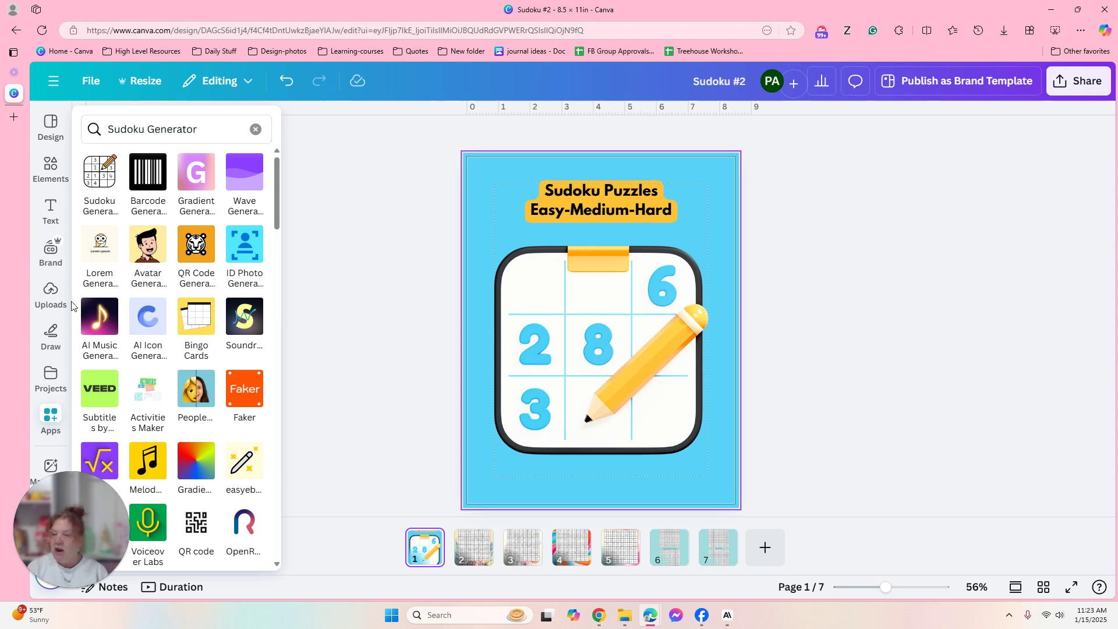
click(51, 375)
click(53, 417)
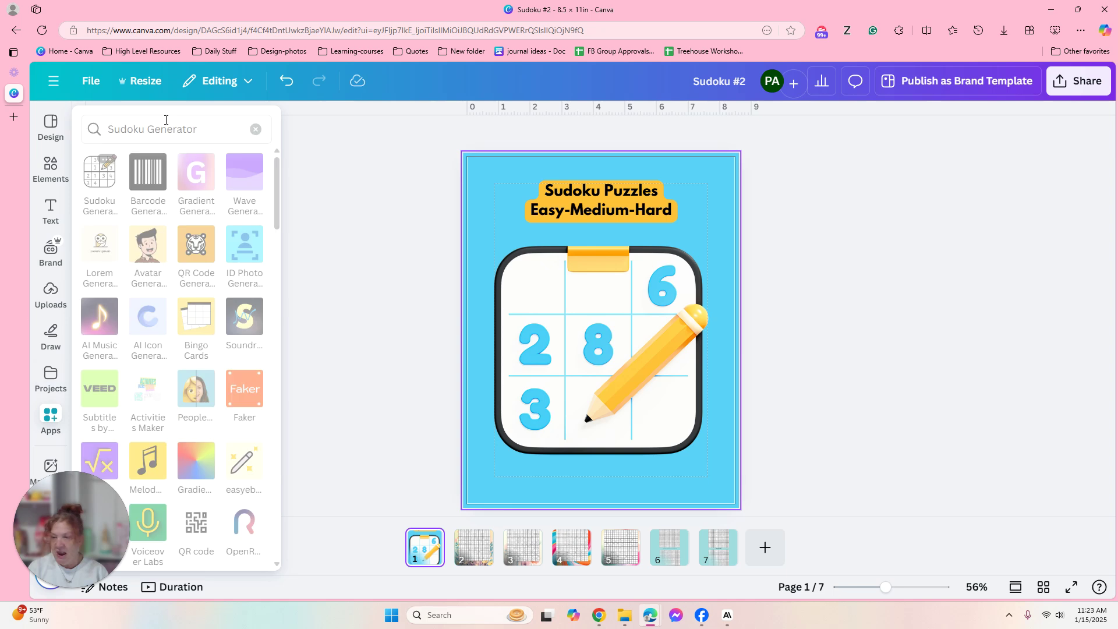
click(209, 128)
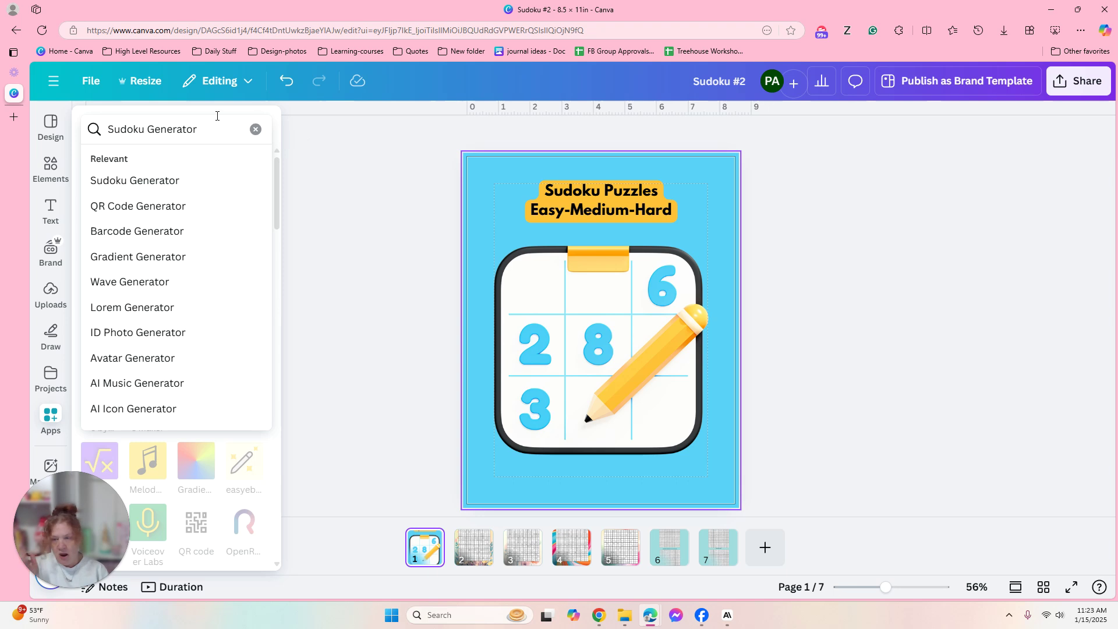
key(Return)
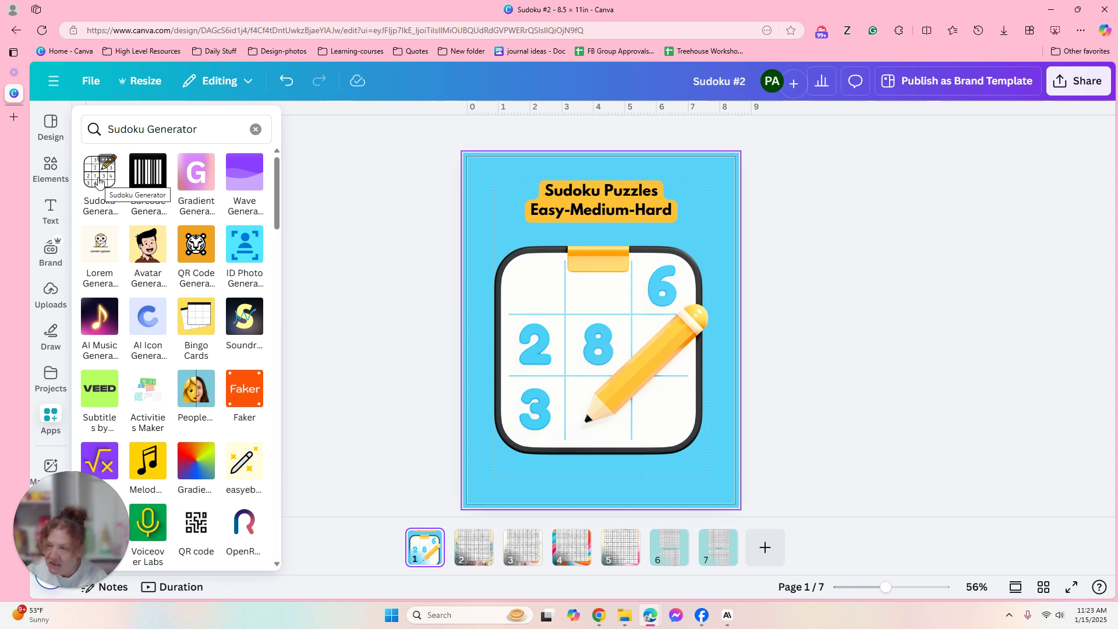
click(100, 184)
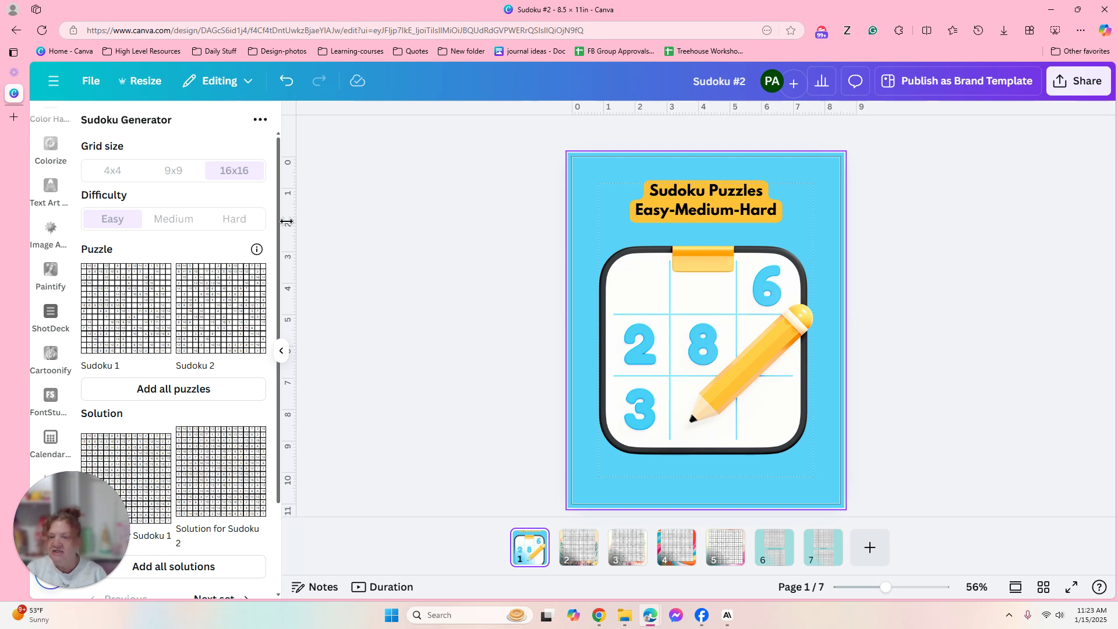
- Look through the Sudoku Generator app's options and scroll through its panel
drag(277, 233, 278, 326)
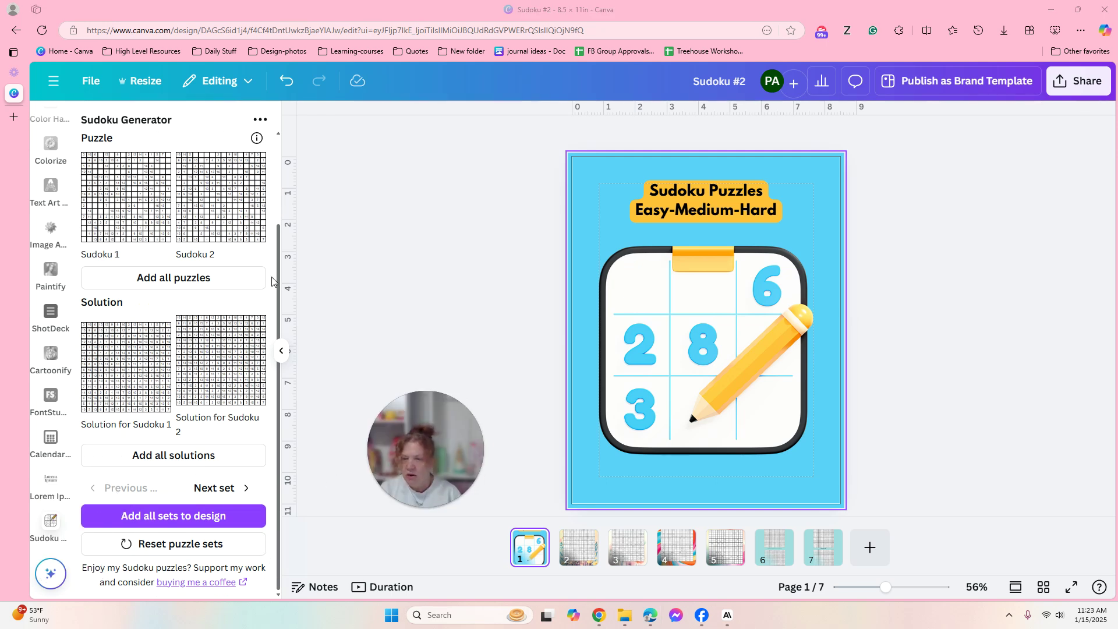
click(261, 120)
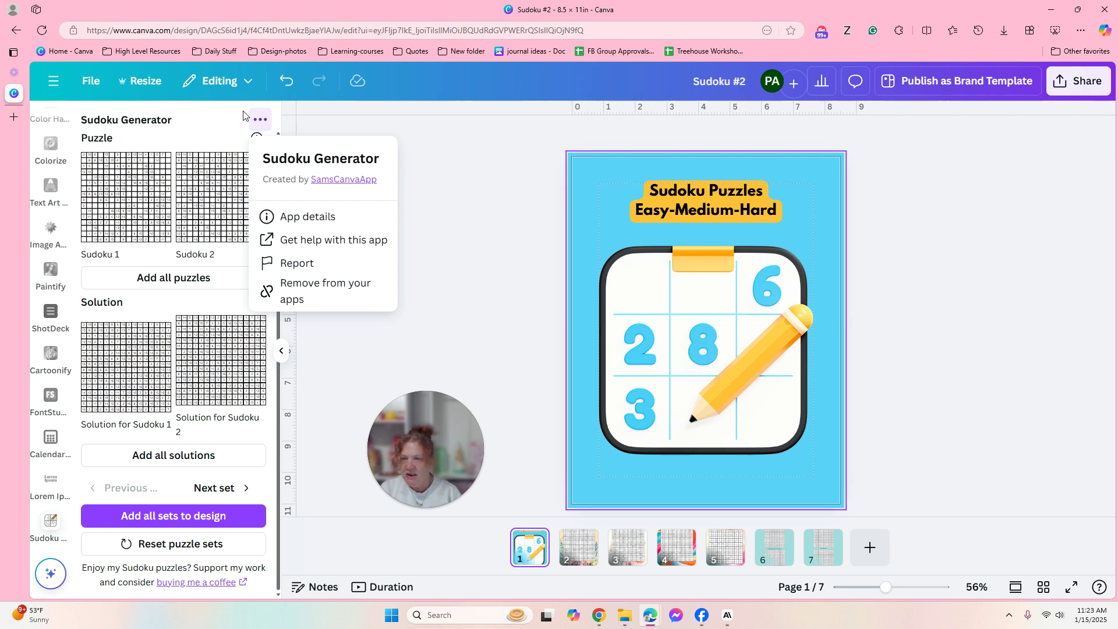
click(117, 133)
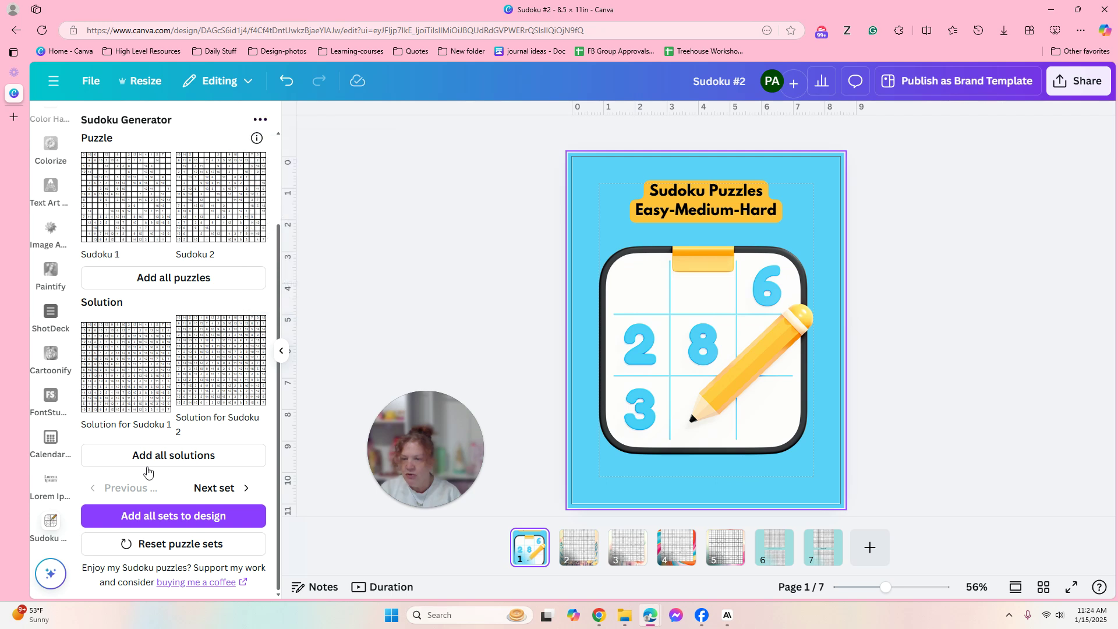
scroll(278, 318, up, 4)
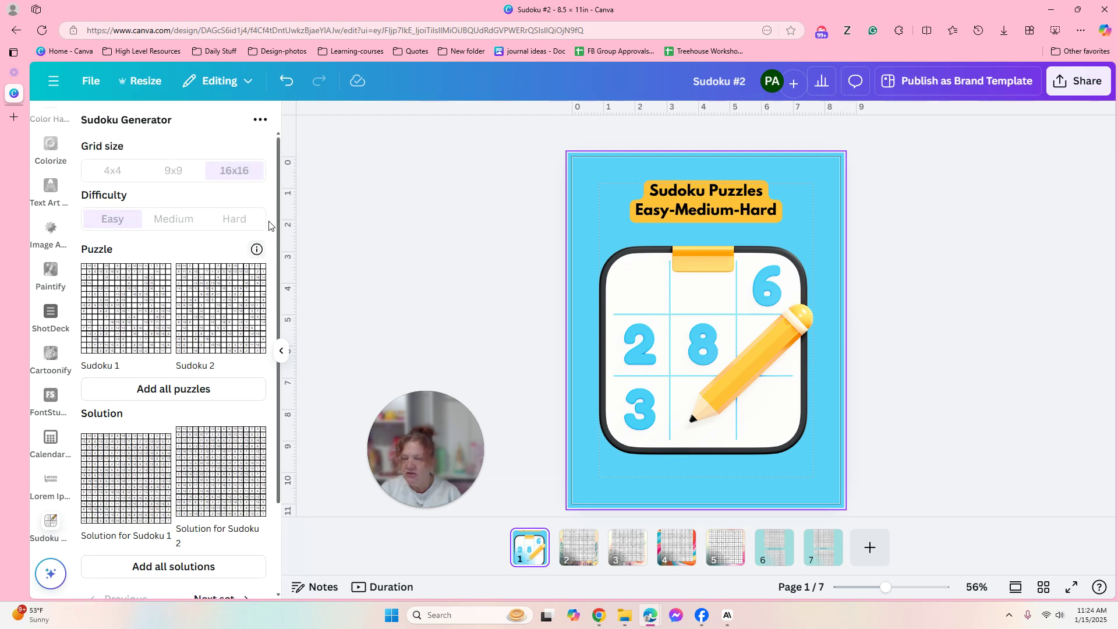
scroll(278, 339, down, 2)
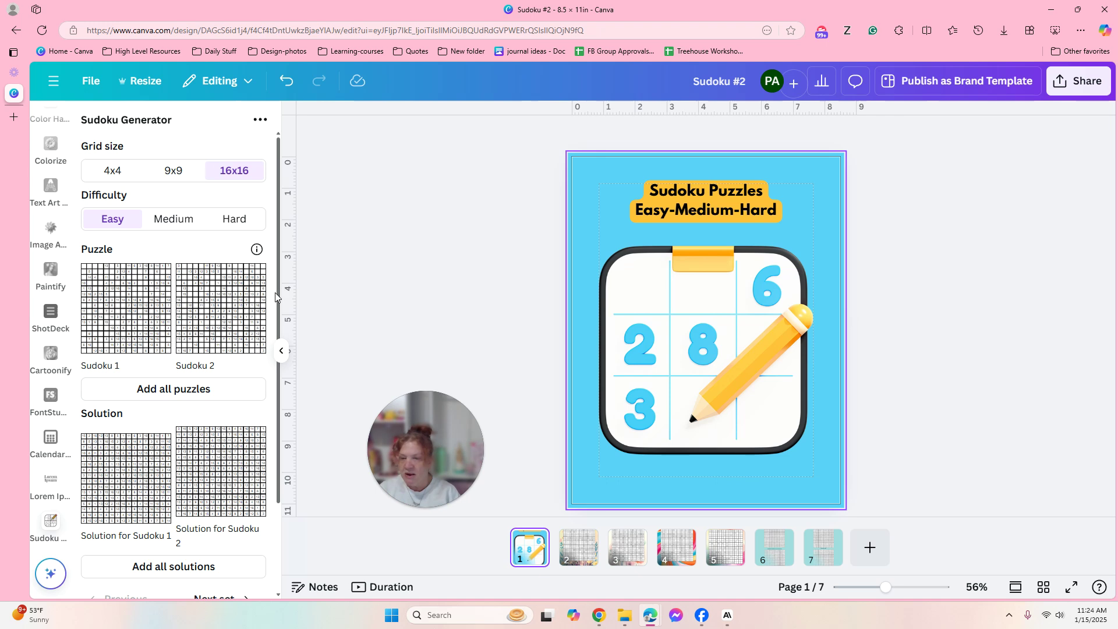
scroll(282, 396, down, 3)
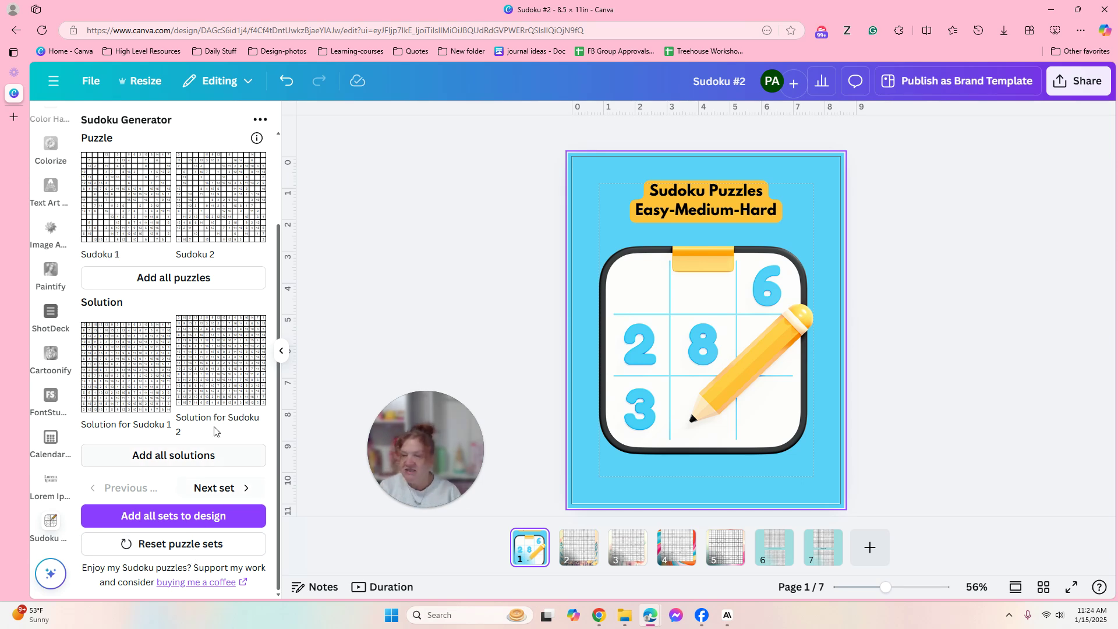
scroll(280, 421, up, 2)
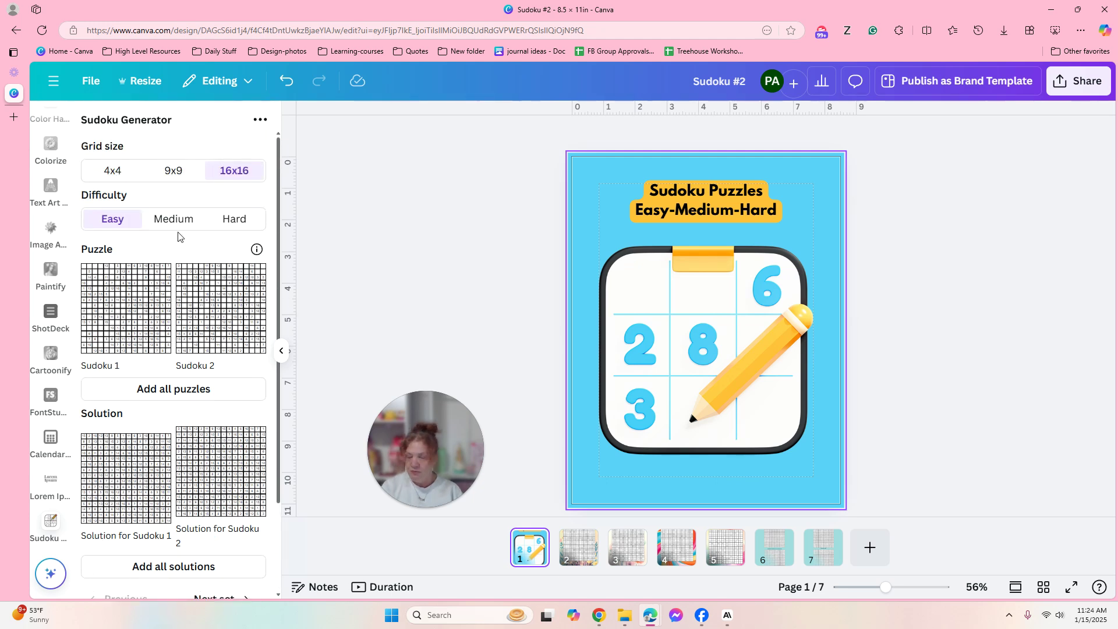
- Preview 4x4 and 9x9 grids, then settle on 16x16 puzzles at Hard difficulty
click(126, 177)
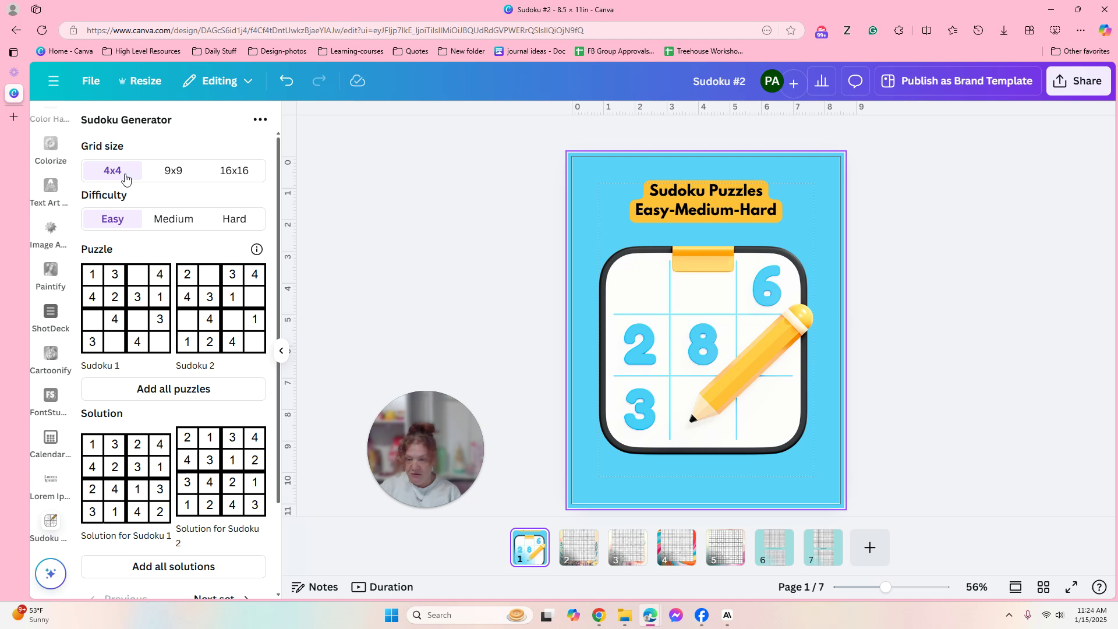
click(163, 172)
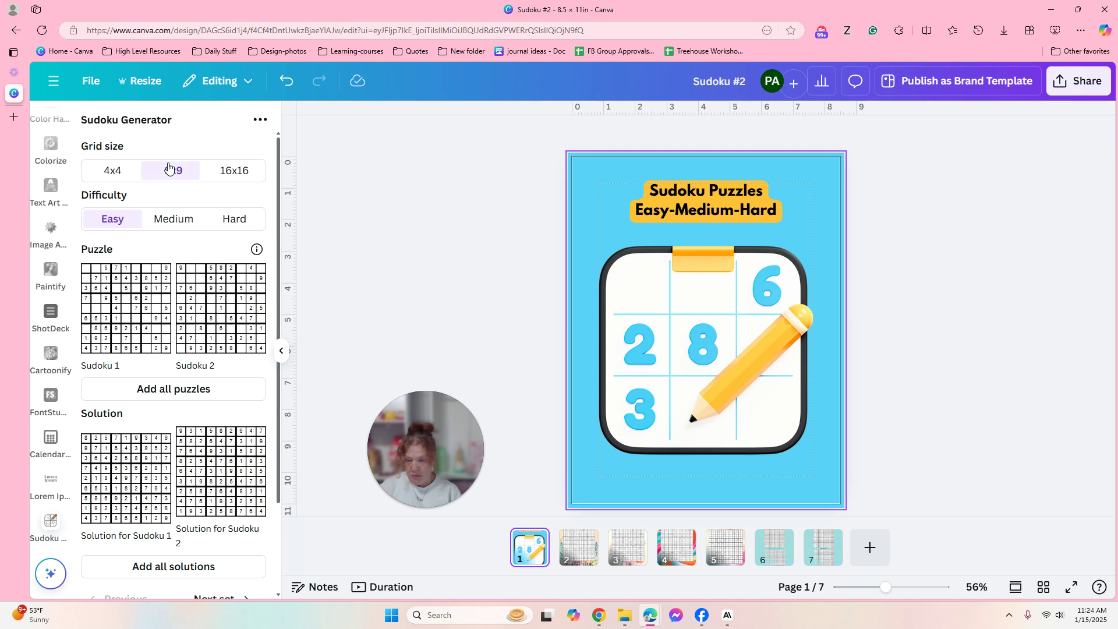
click(247, 175)
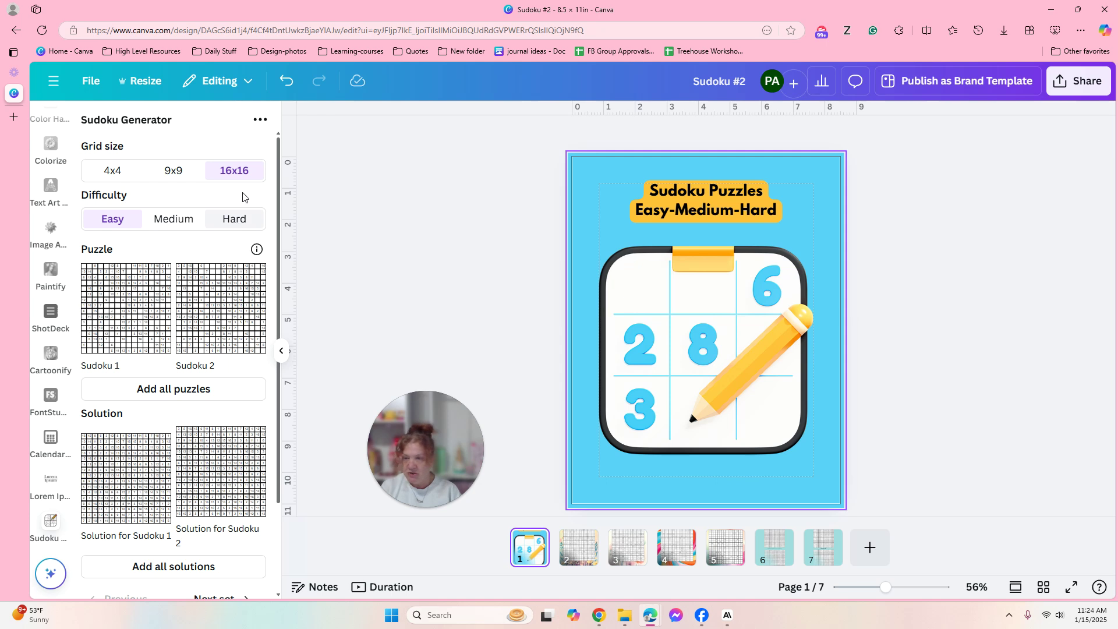
click(234, 219)
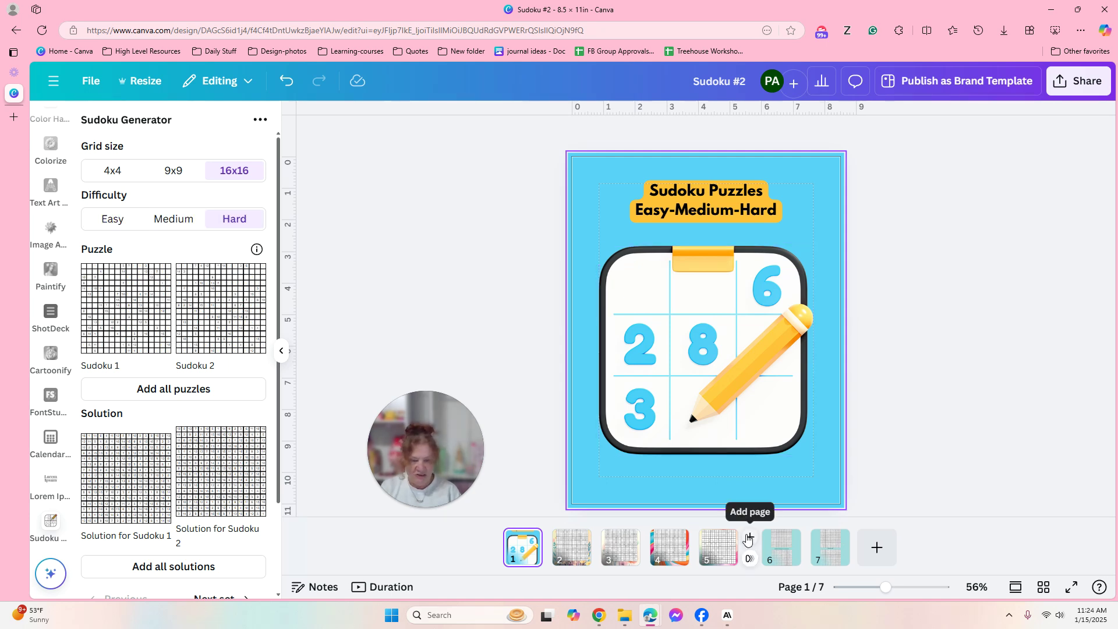
- Review pages 2–5, then insert a new blank page 6 after page 5
click(576, 547)
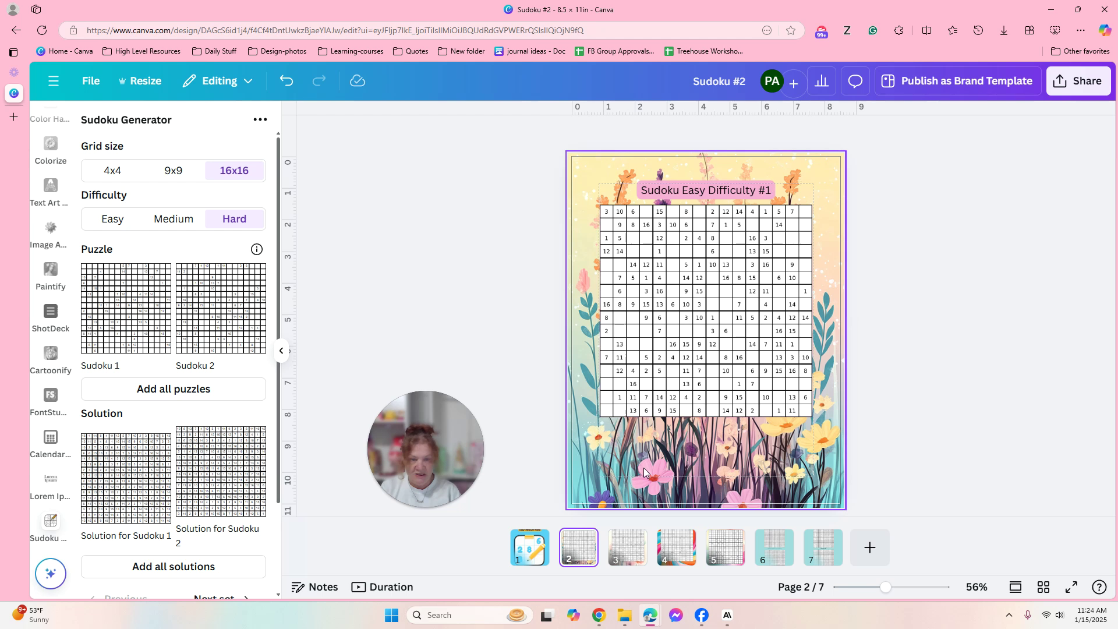
click(619, 551)
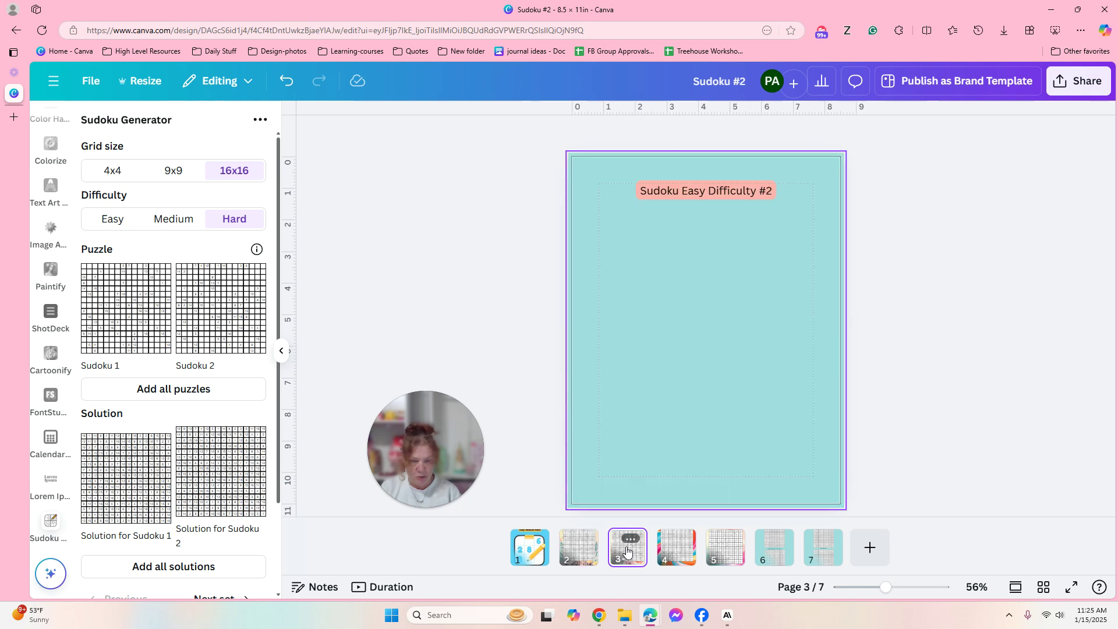
click(677, 556)
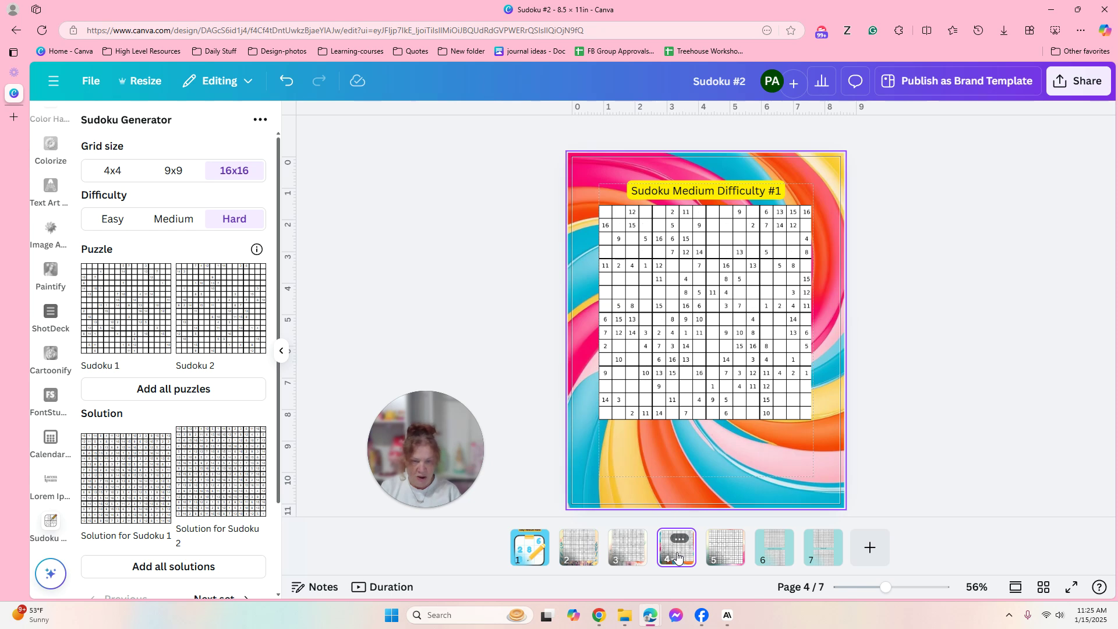
click(723, 553)
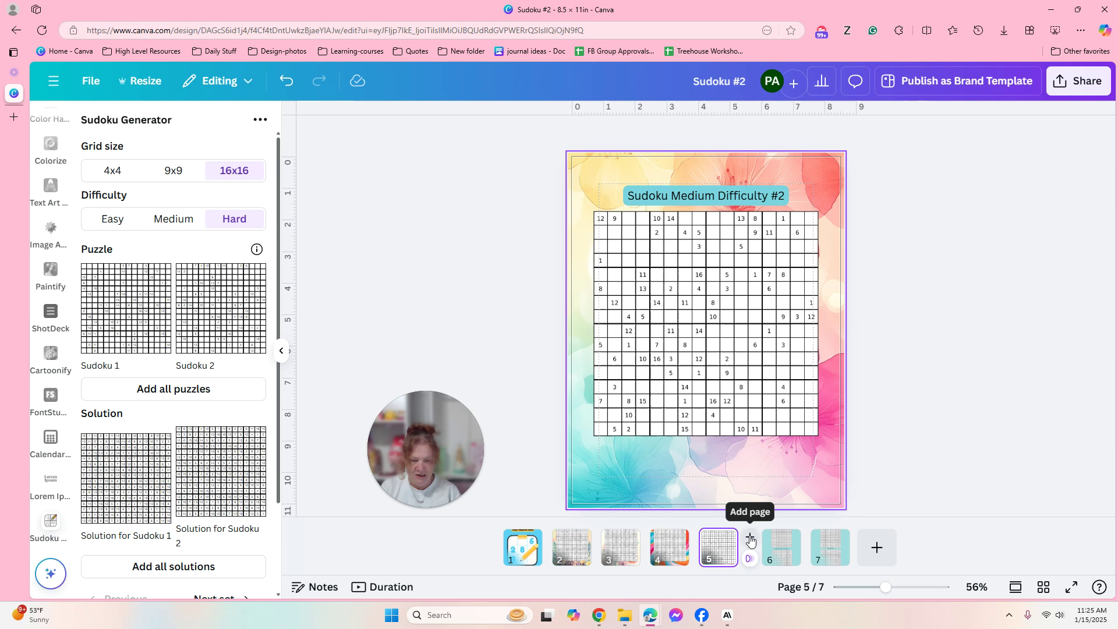
click(750, 539)
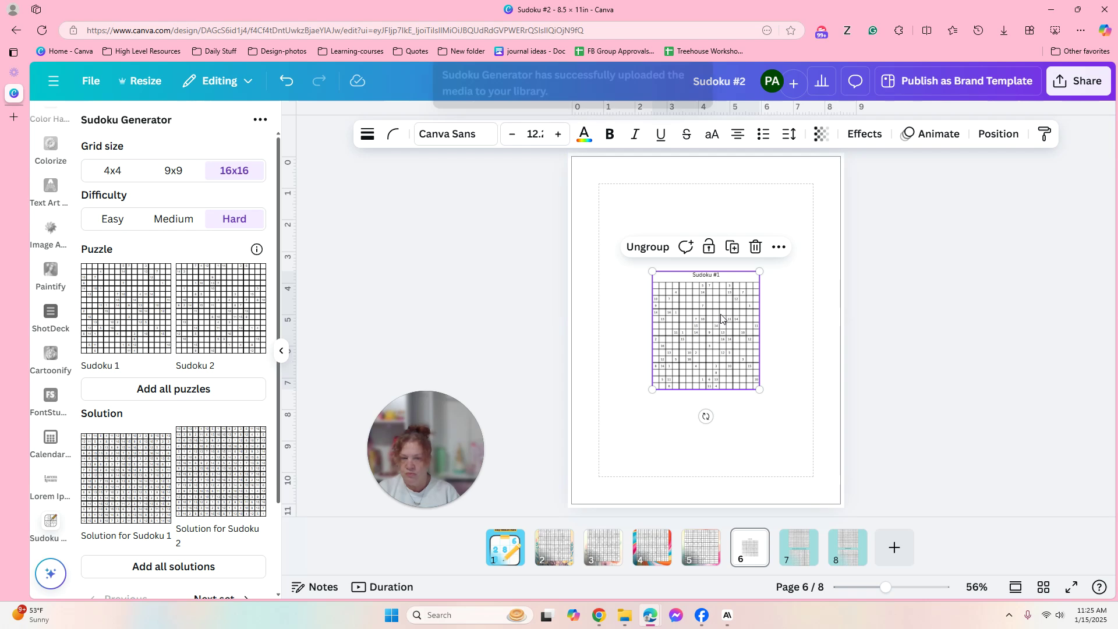
- Move Sudoku #1 to page 6's top-left and enlarge it to fill the page width
drag(721, 313, 664, 225)
drag(706, 299, 842, 391)
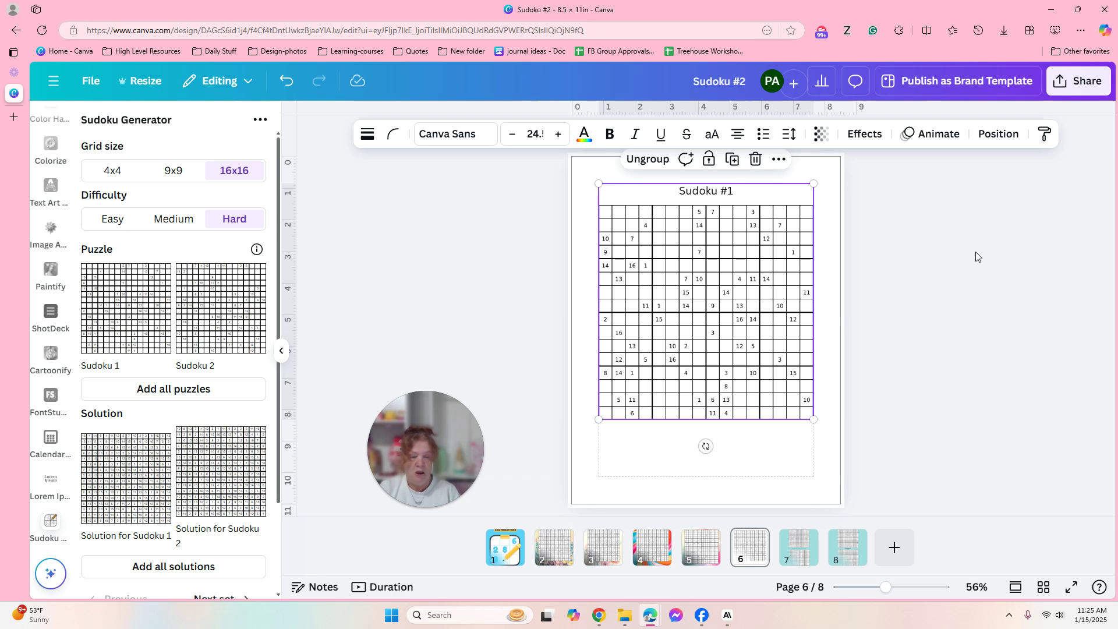
click(976, 253)
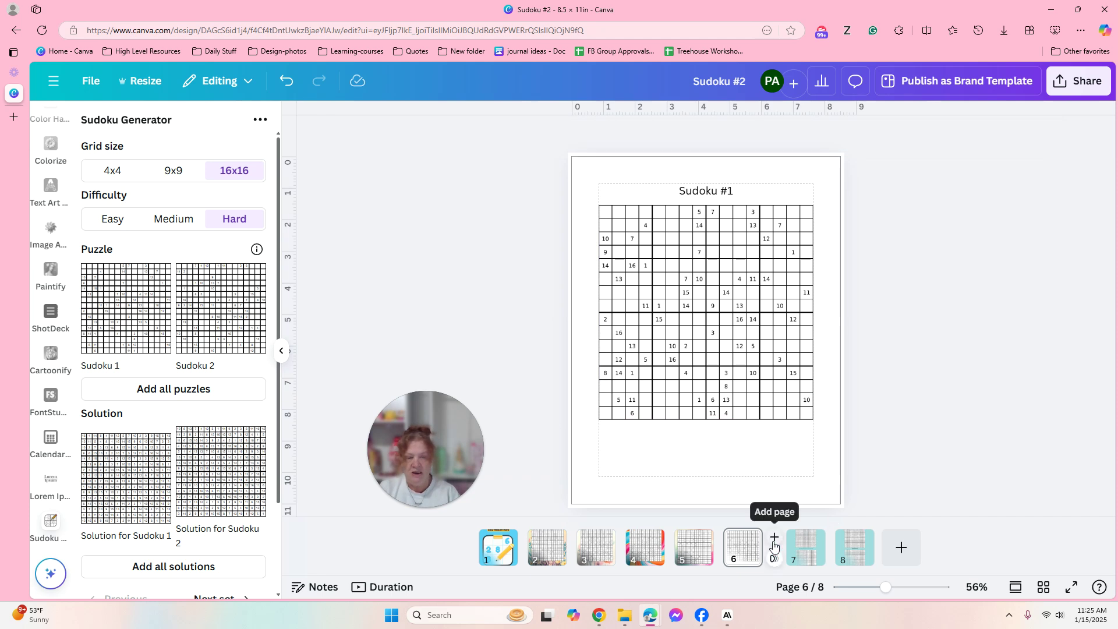
- Add page 7 with a pasted Sudoku #2 grid, enlarged to 6.8 × 7.48 in at the top-left
click(775, 539)
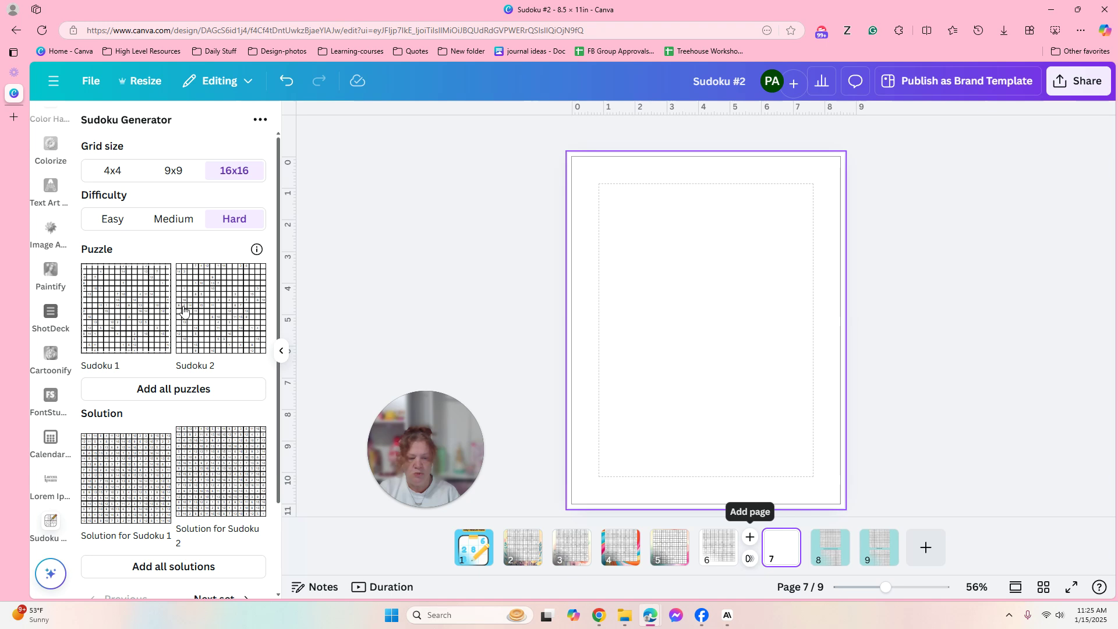
key(ctrl+v)
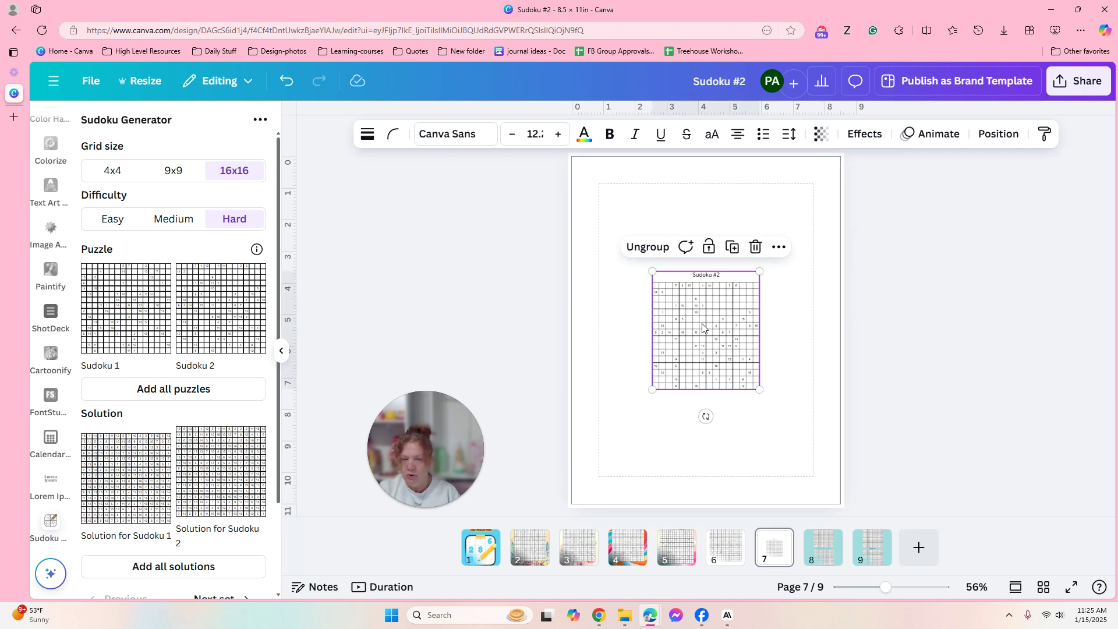
drag(685, 294, 633, 207)
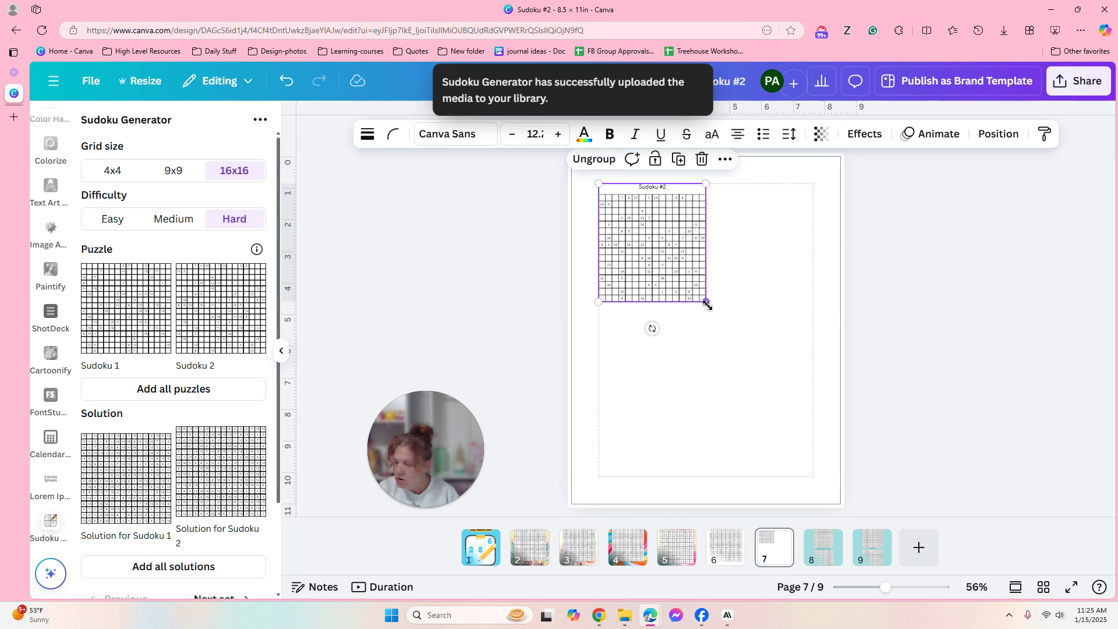
drag(707, 304, 812, 433)
click(933, 258)
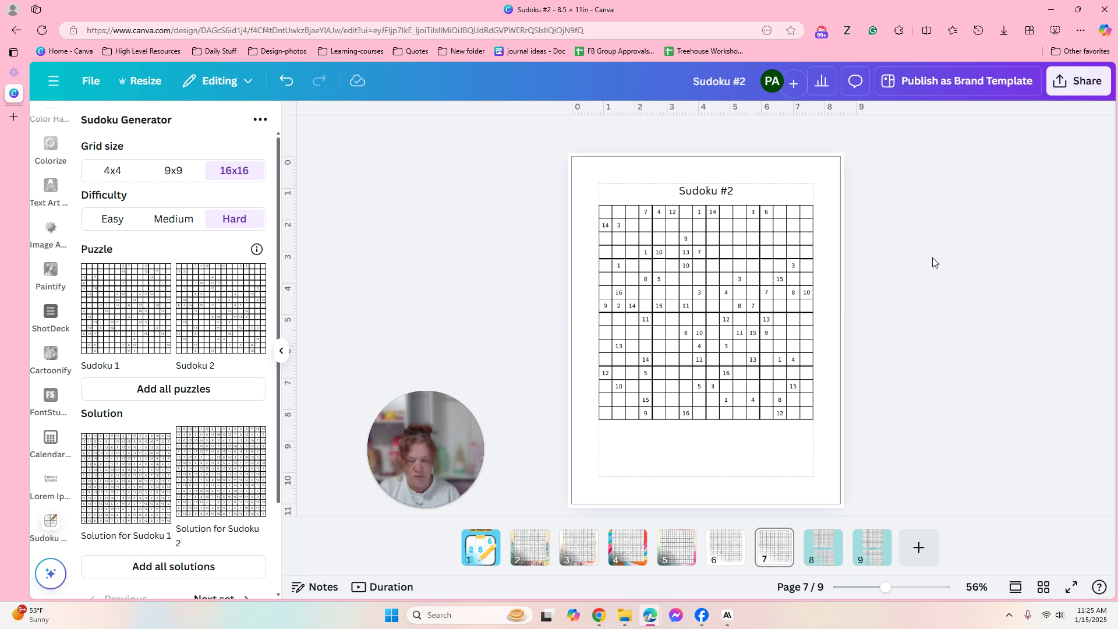
click(810, 224)
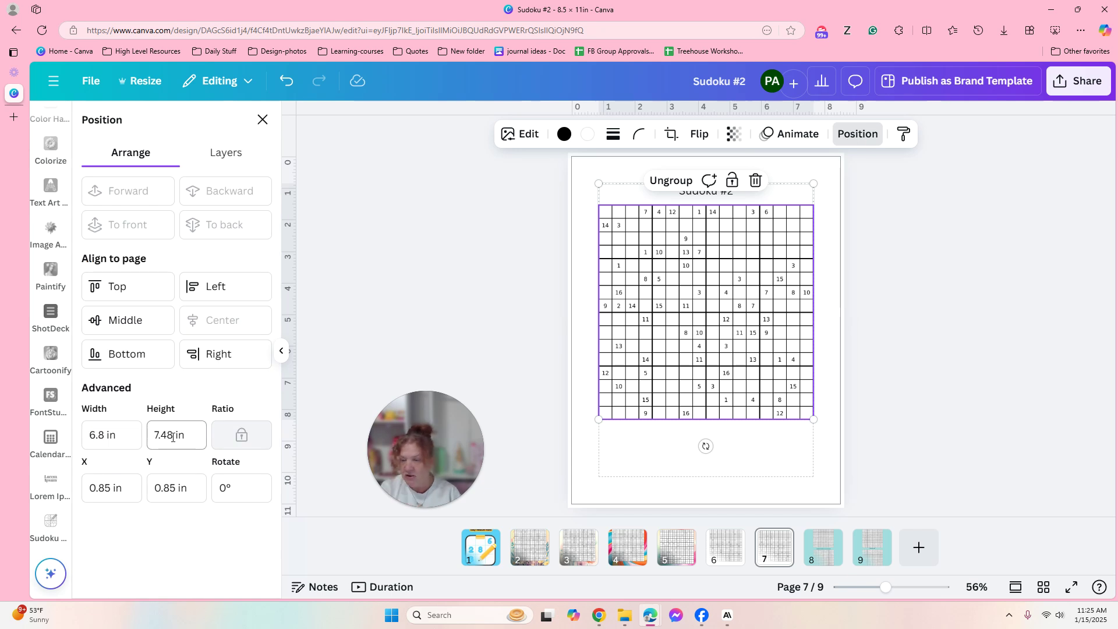
- Compare grid sizes on pages 5, 4 and 7, confirming page 6's Sudoku #1 matches at 6.8 × 7.48 in
click(668, 560)
click(737, 304)
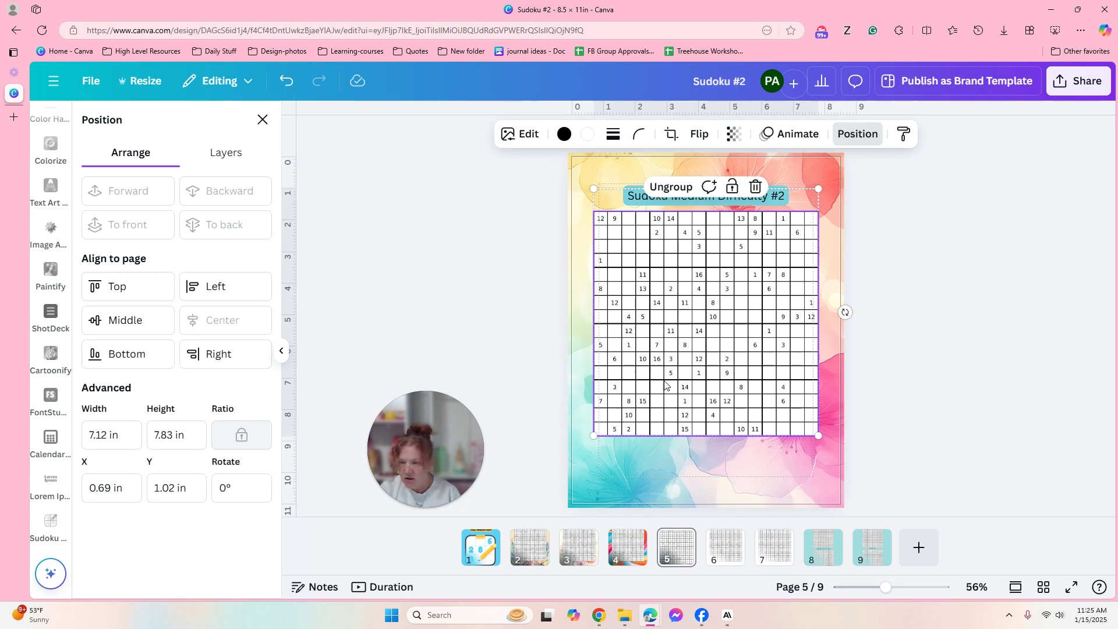
click(627, 551)
click(658, 318)
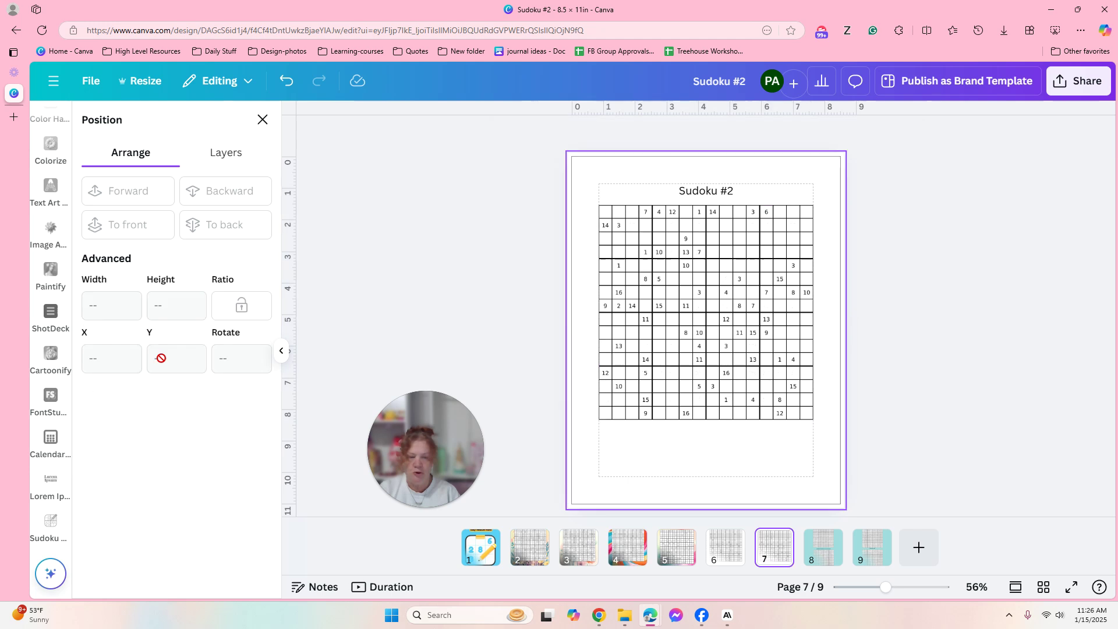
click(668, 300)
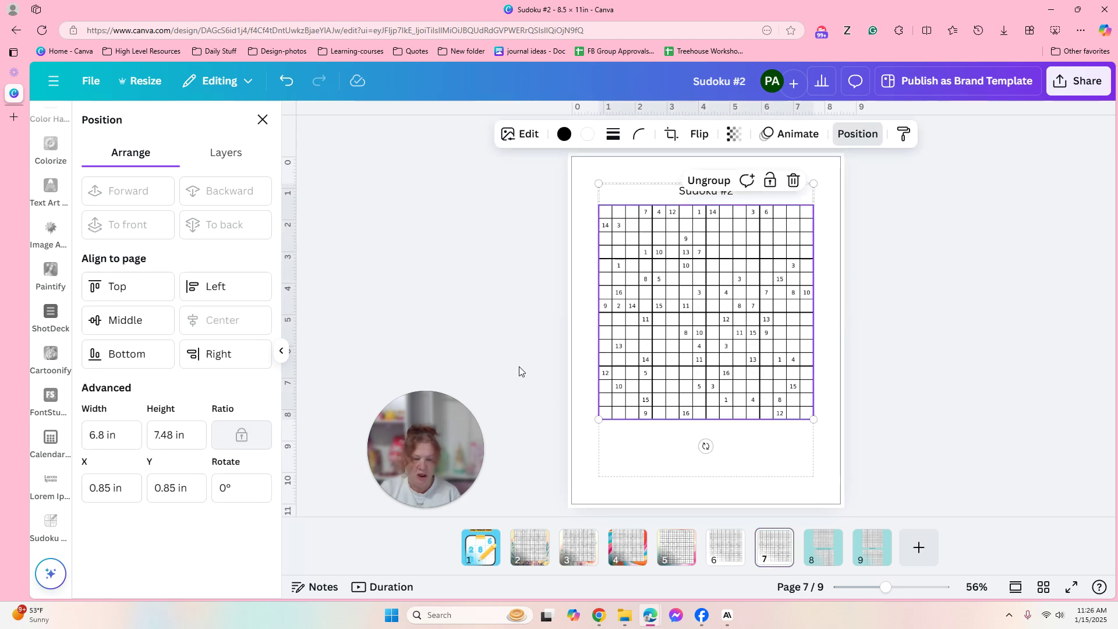
click(727, 552)
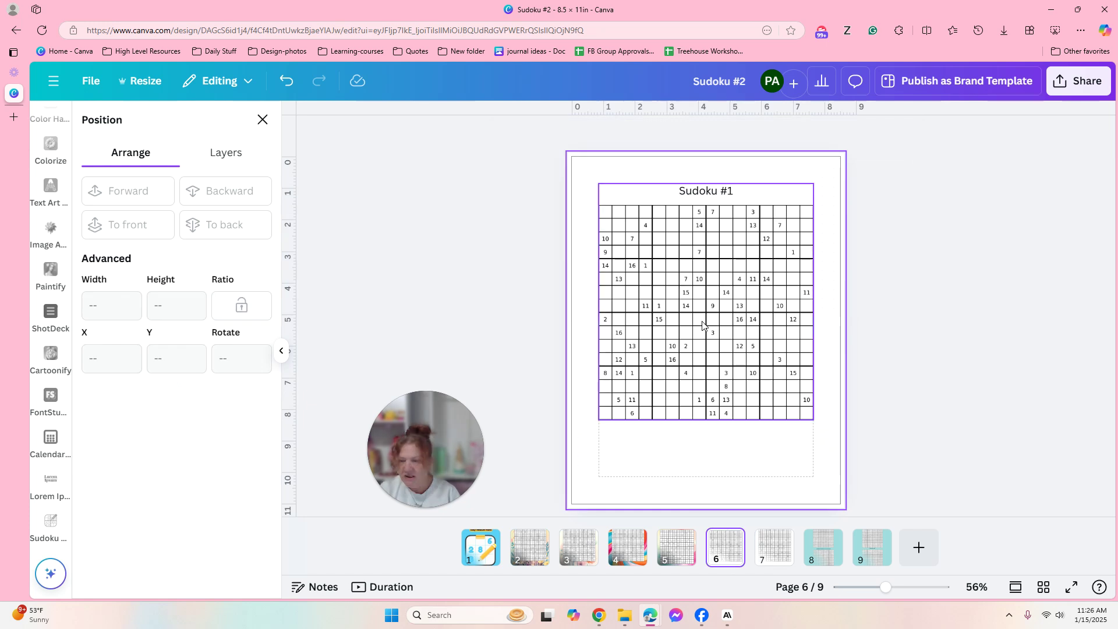
click(703, 325)
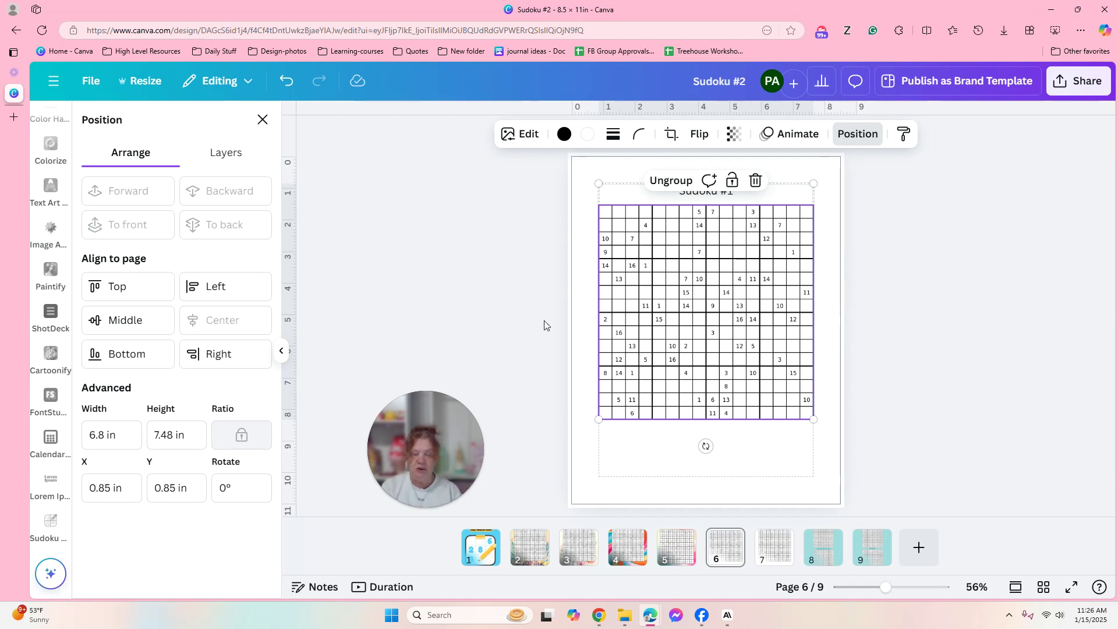
click(959, 231)
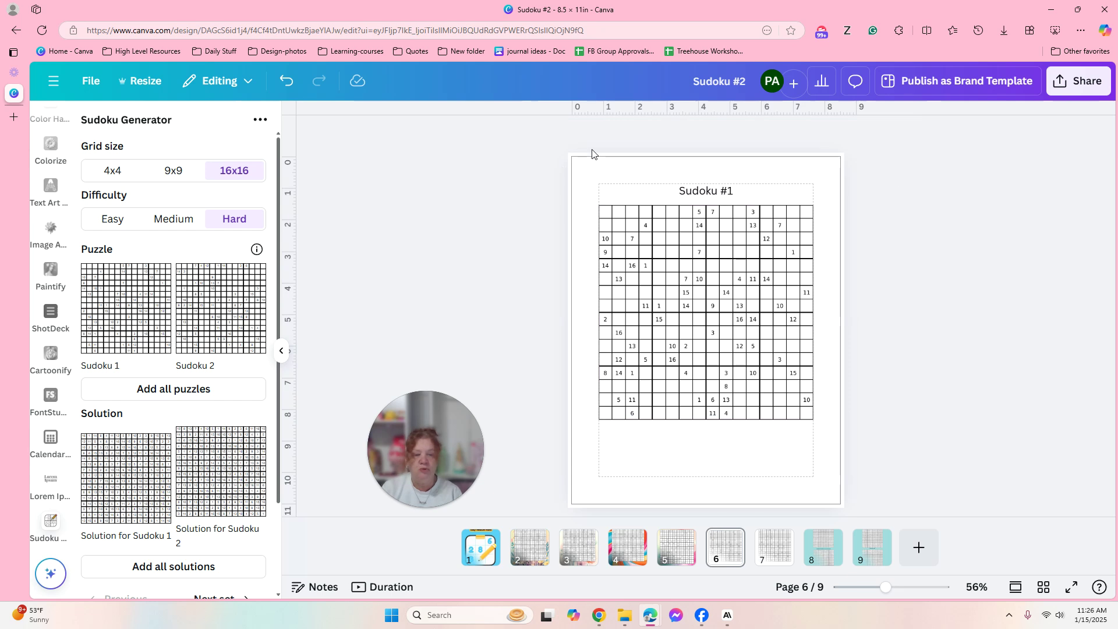
click(590, 163)
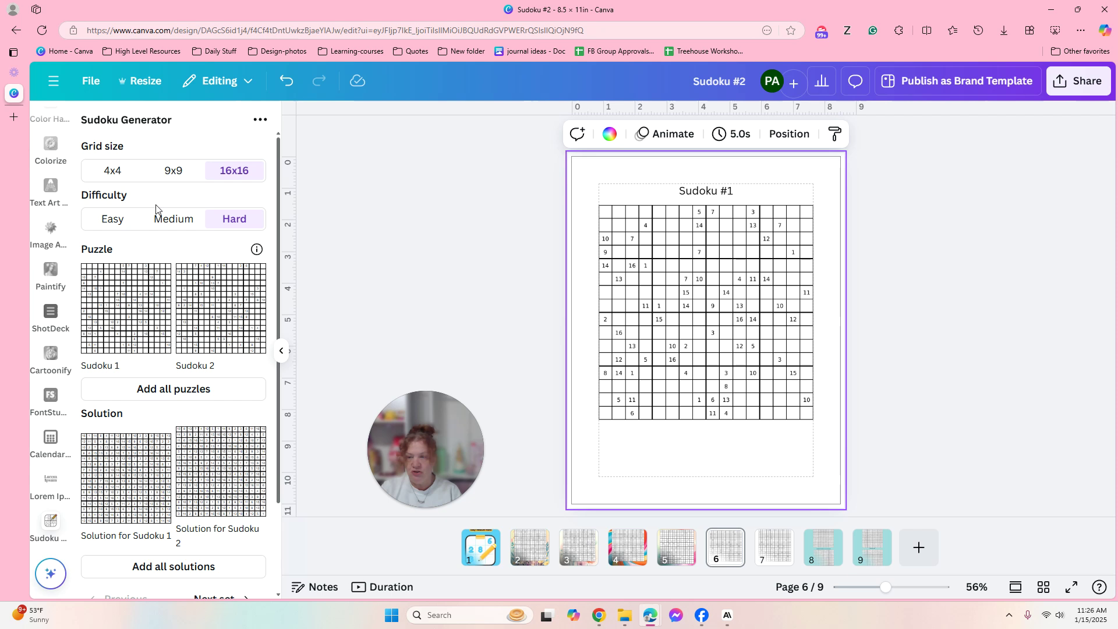
- Set the uploaded floral watercolour image as page 6's background
mouse_move(49, 472)
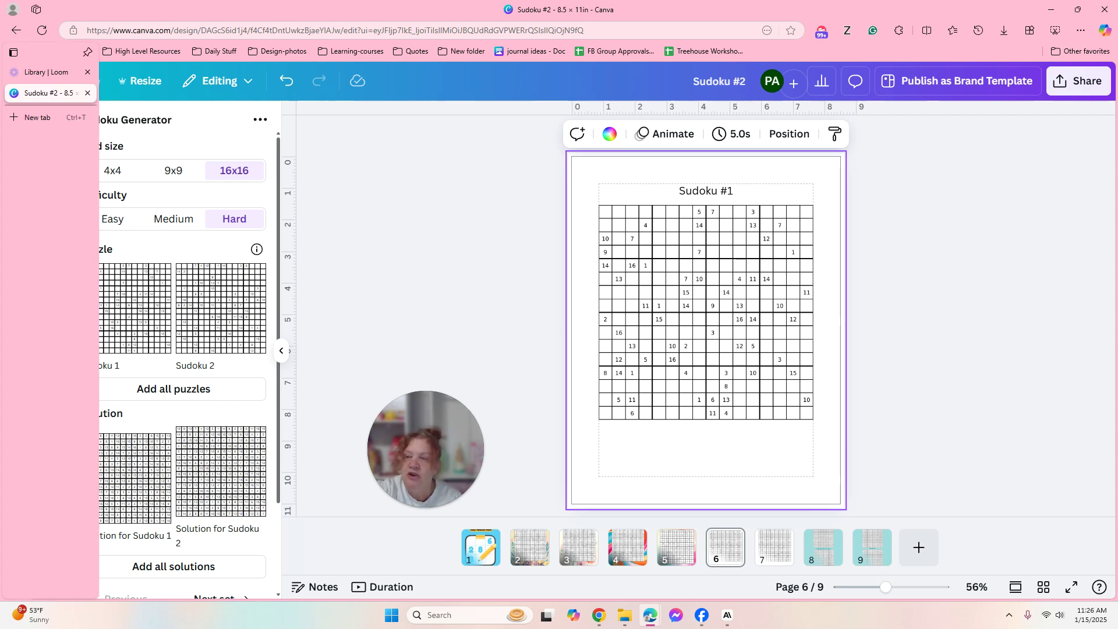
mouse_move(13, 239)
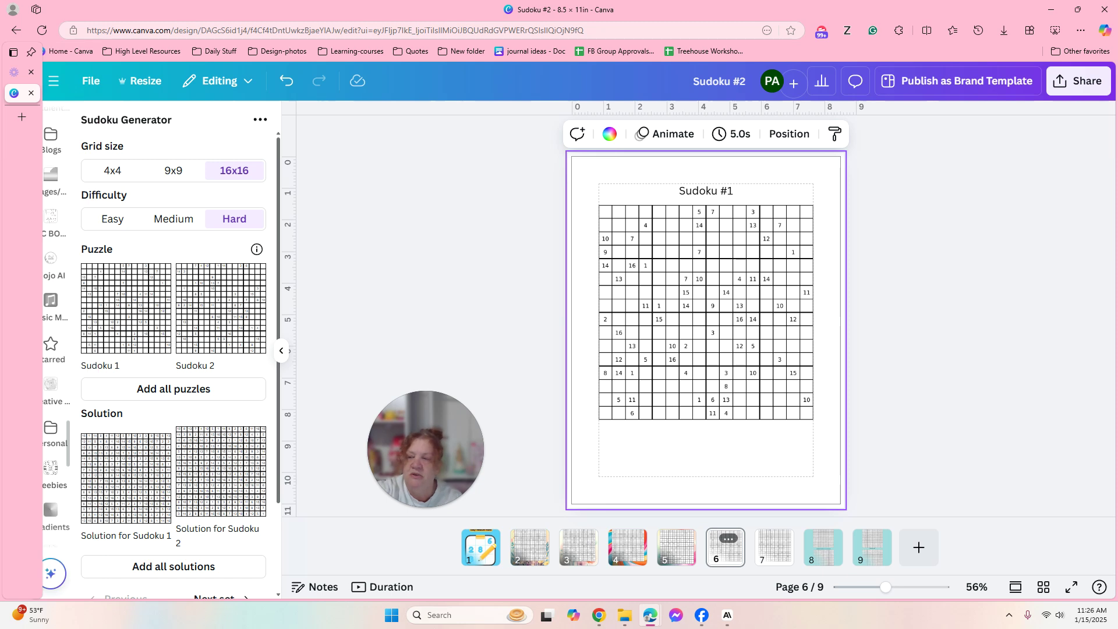
scroll(51, 326, up, 5)
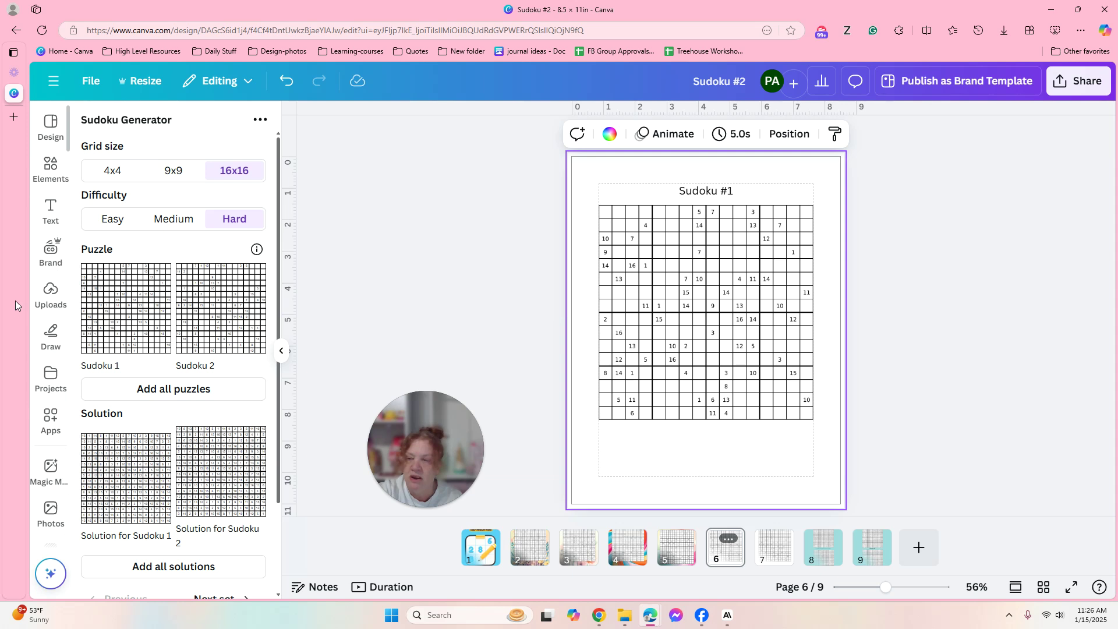
click(51, 291)
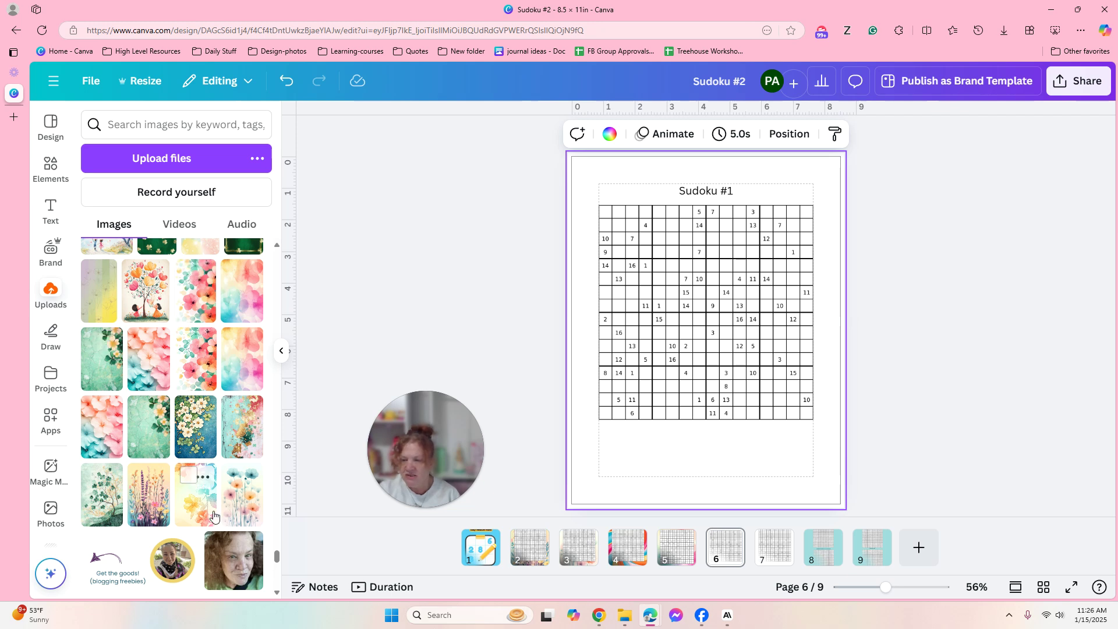
click(199, 313)
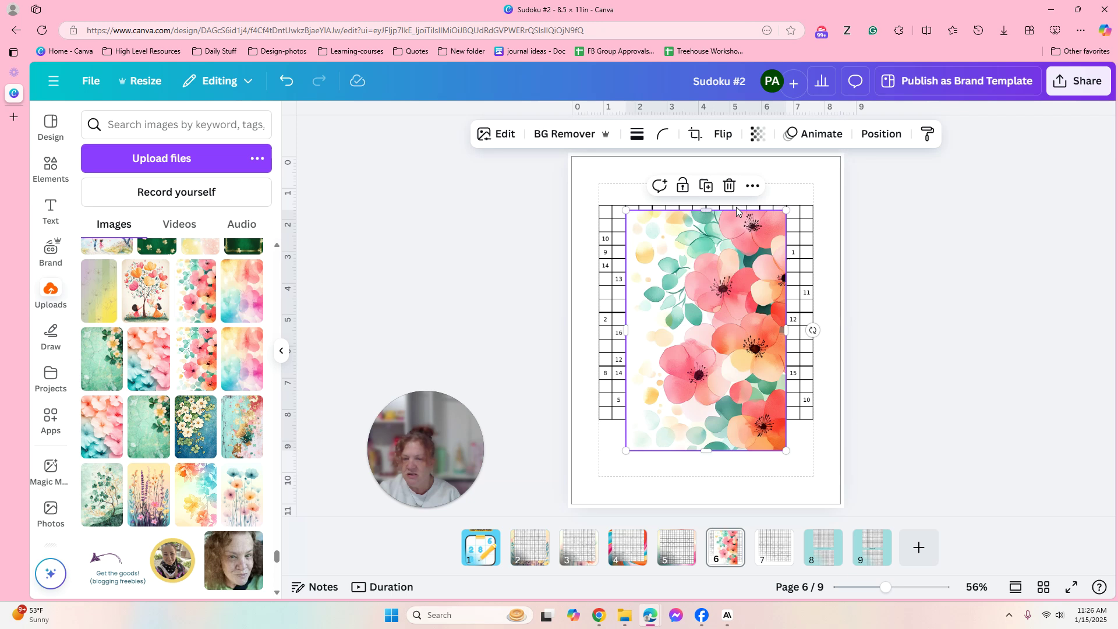
click(752, 186)
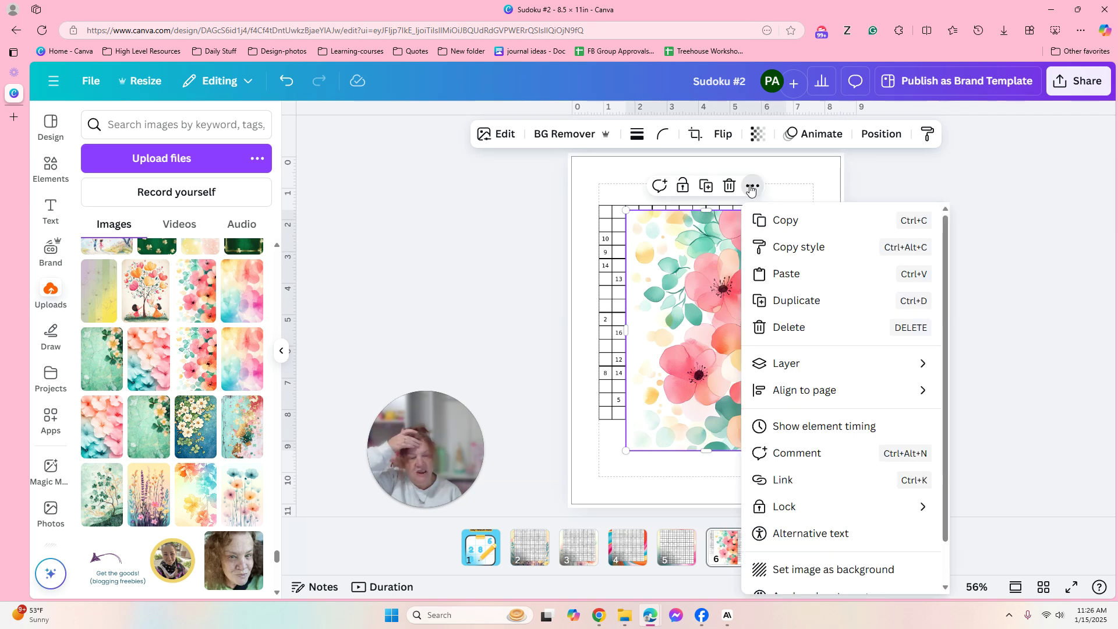
click(872, 569)
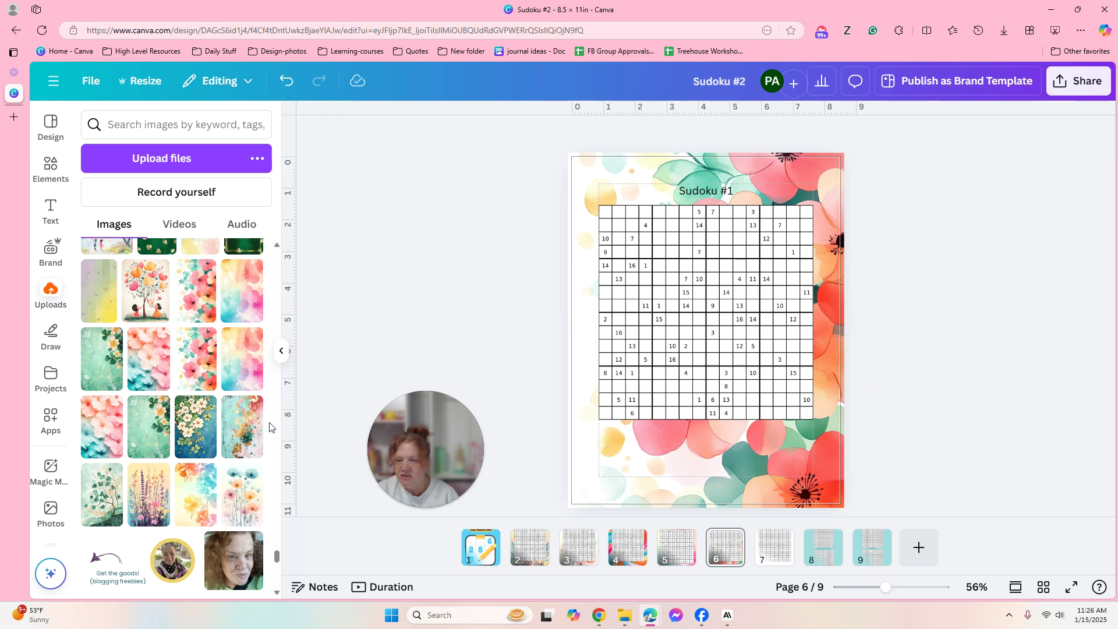
- Set the uploaded tree-with-two-girls illustration as page 7's background
scroll(277, 556, up, 3)
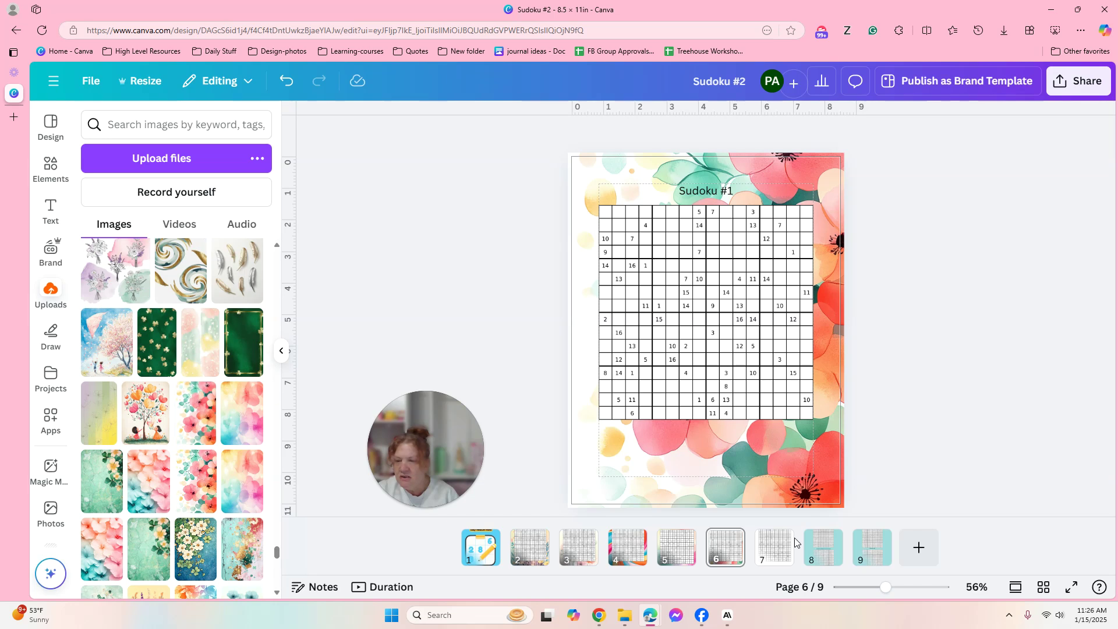
click(778, 547)
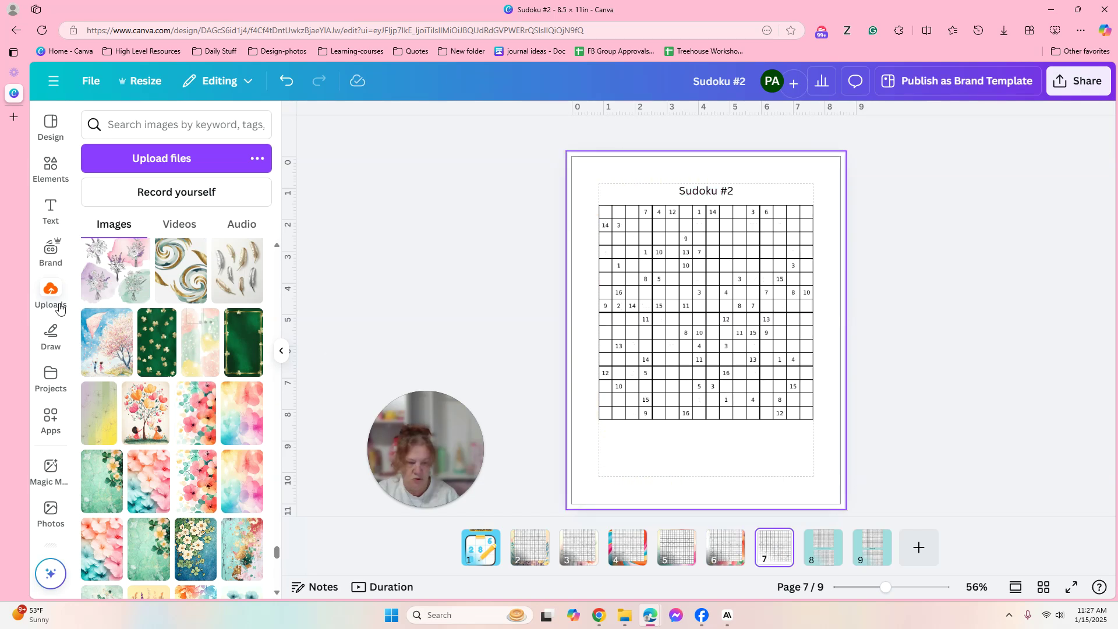
click(138, 423)
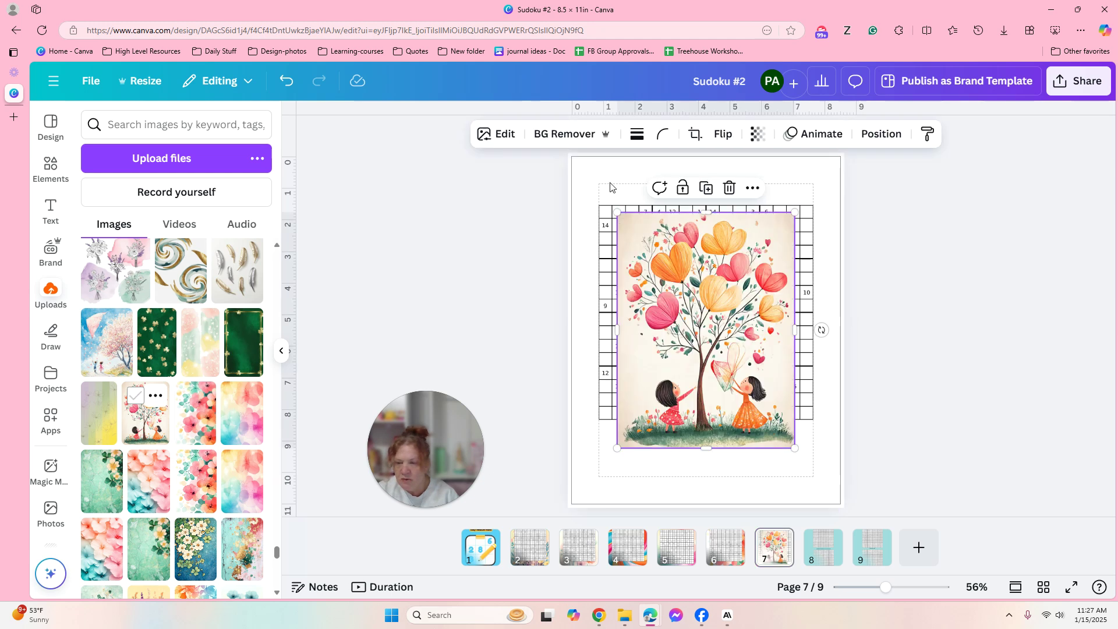
click(752, 187)
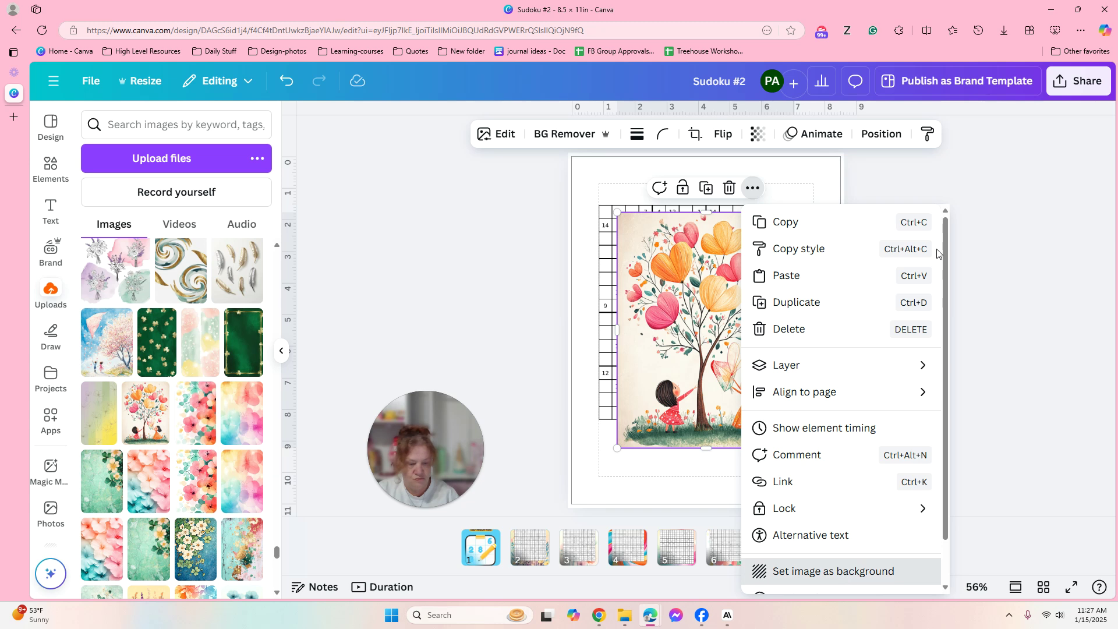
click(842, 571)
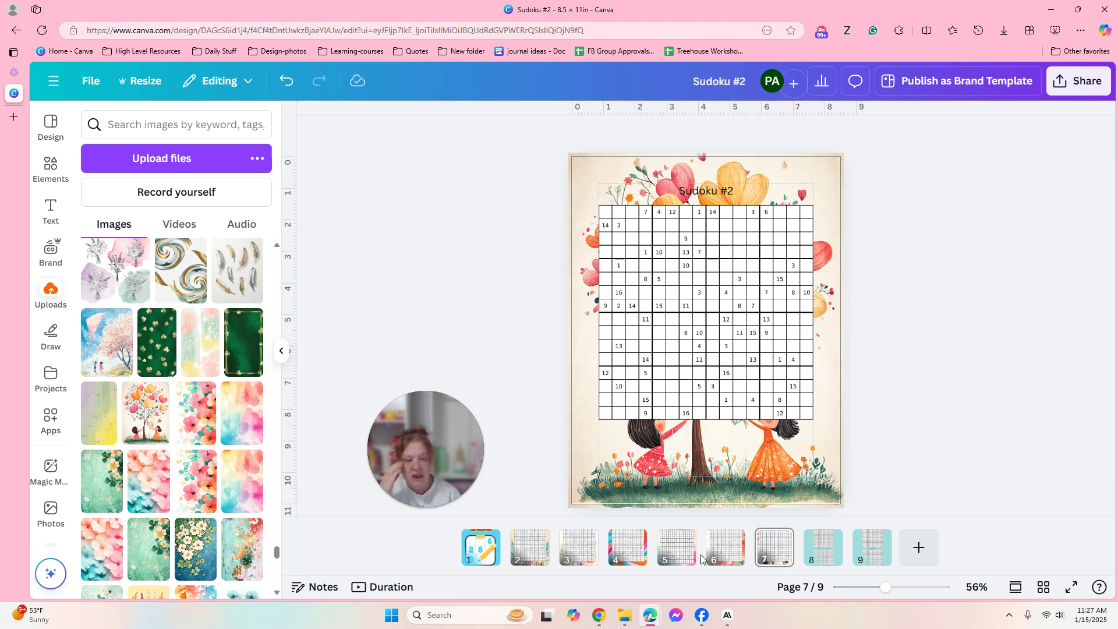
- Retitle page 6 to 'Sudoku Hard Difficulty #', replacing Medium with Hard
click(725, 533)
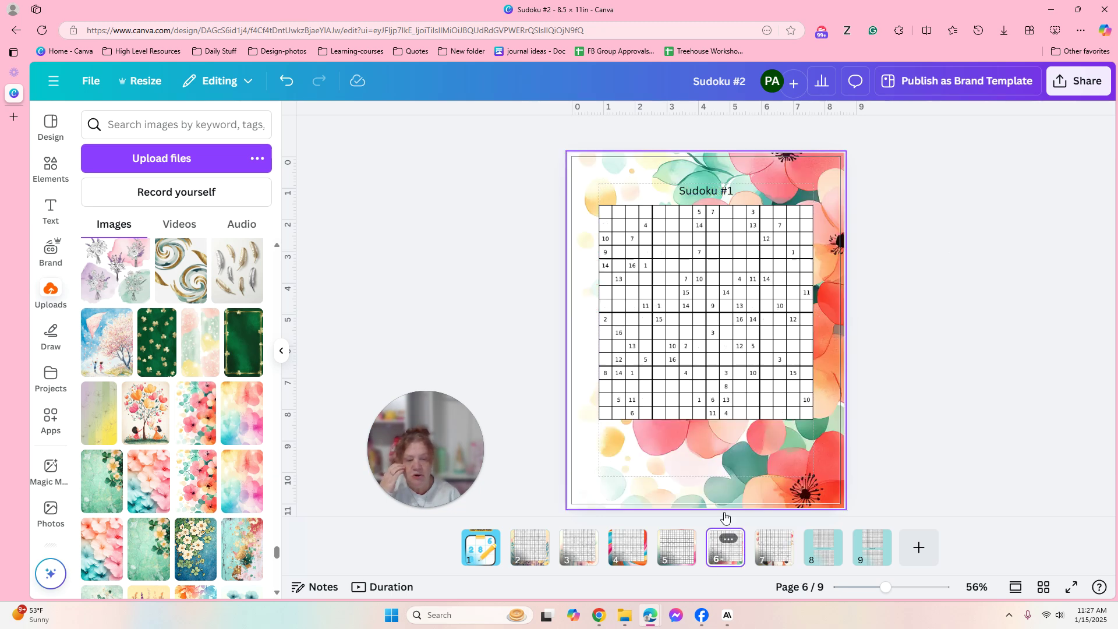
click(710, 192)
double_click(709, 192)
click(735, 187)
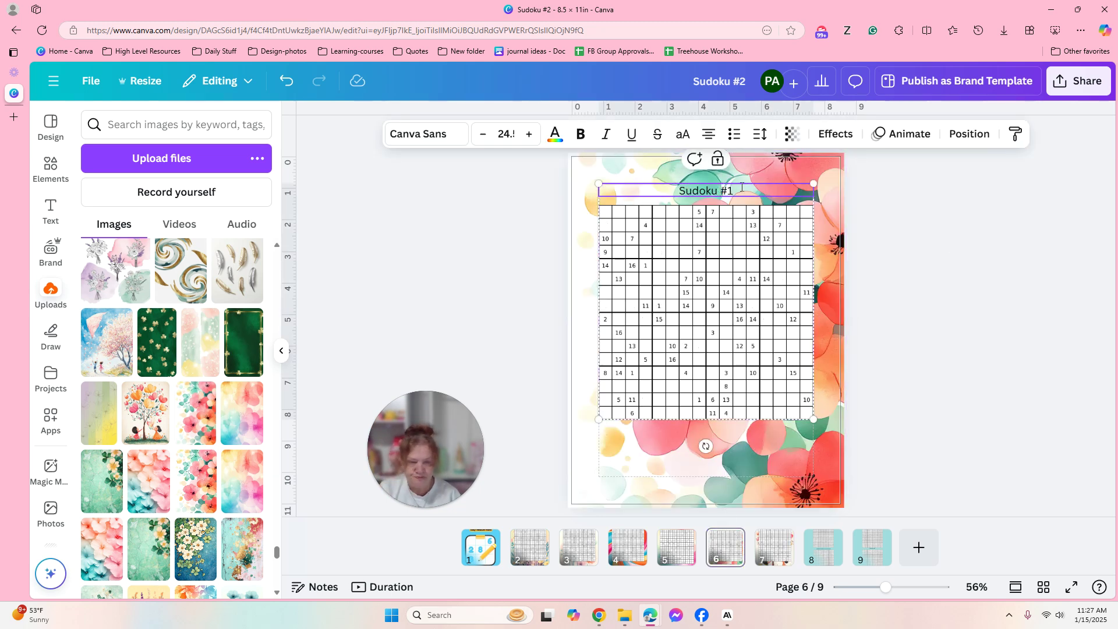
double_click(739, 189)
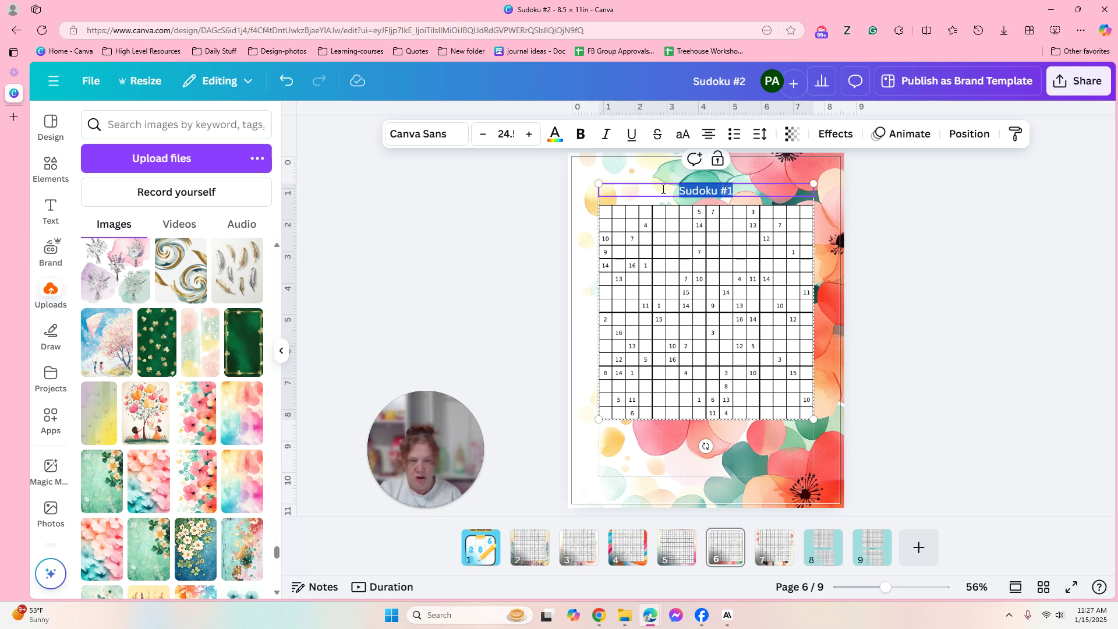
click(699, 191)
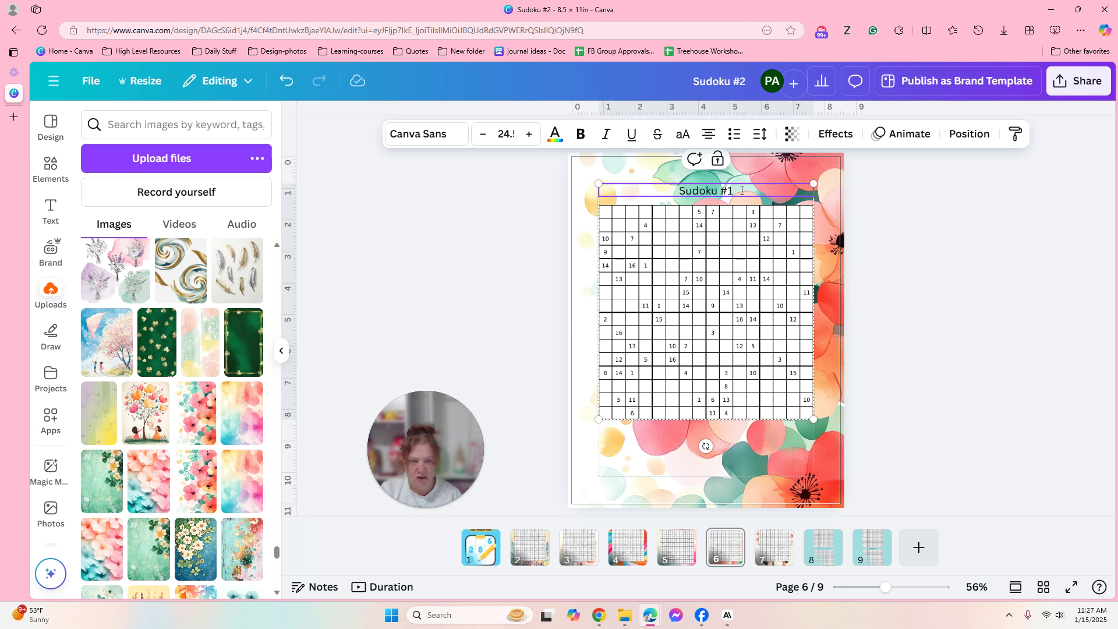
drag(742, 191, 661, 192)
text(Sudoku Medium Difficulty #1)
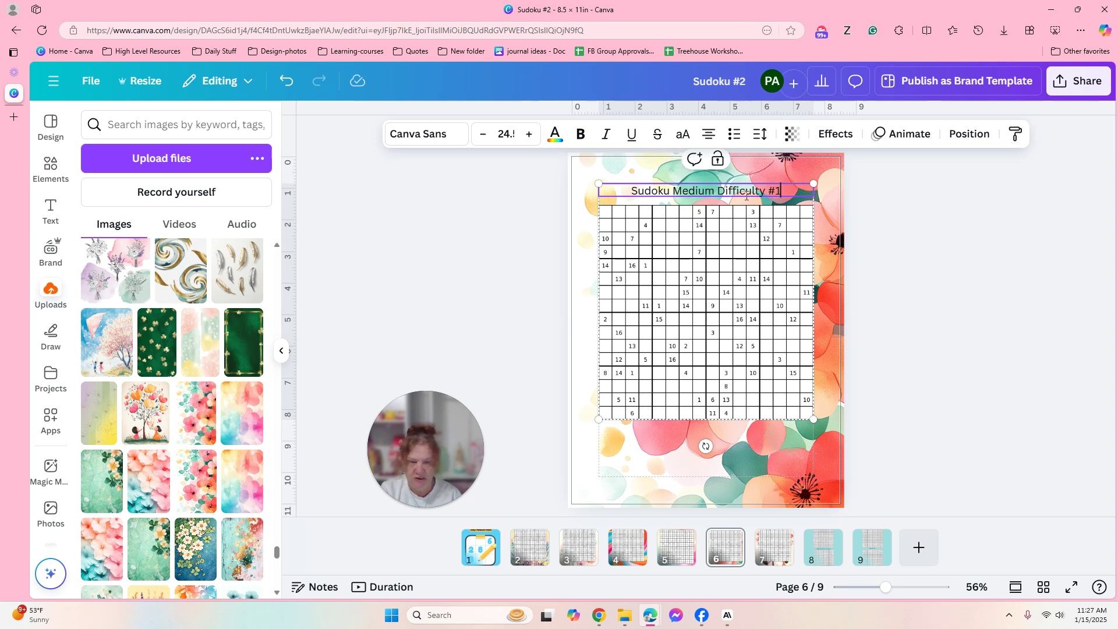
drag(719, 194, 664, 177)
text(H)
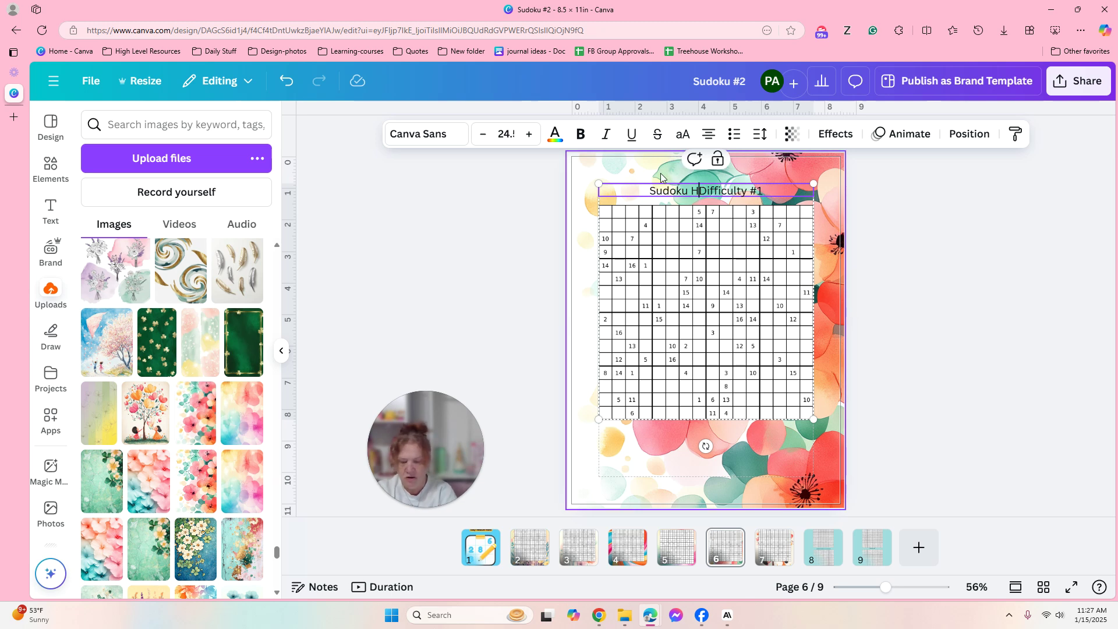
text(RD)
key(BackSpace)
key(BackSpace)
key(BackSpace)
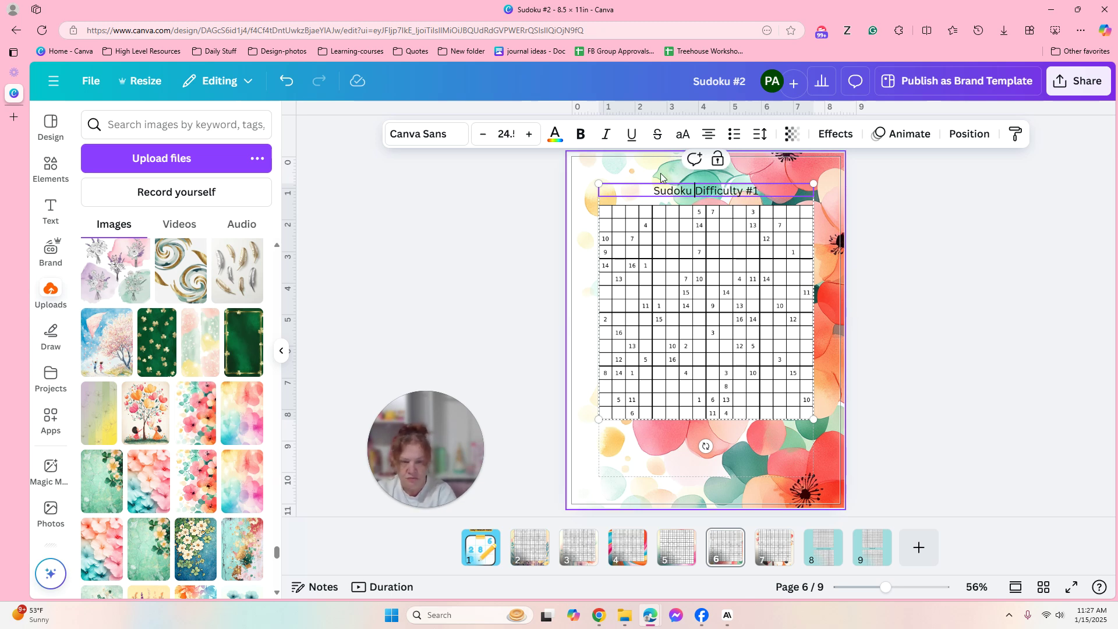
text(ard)
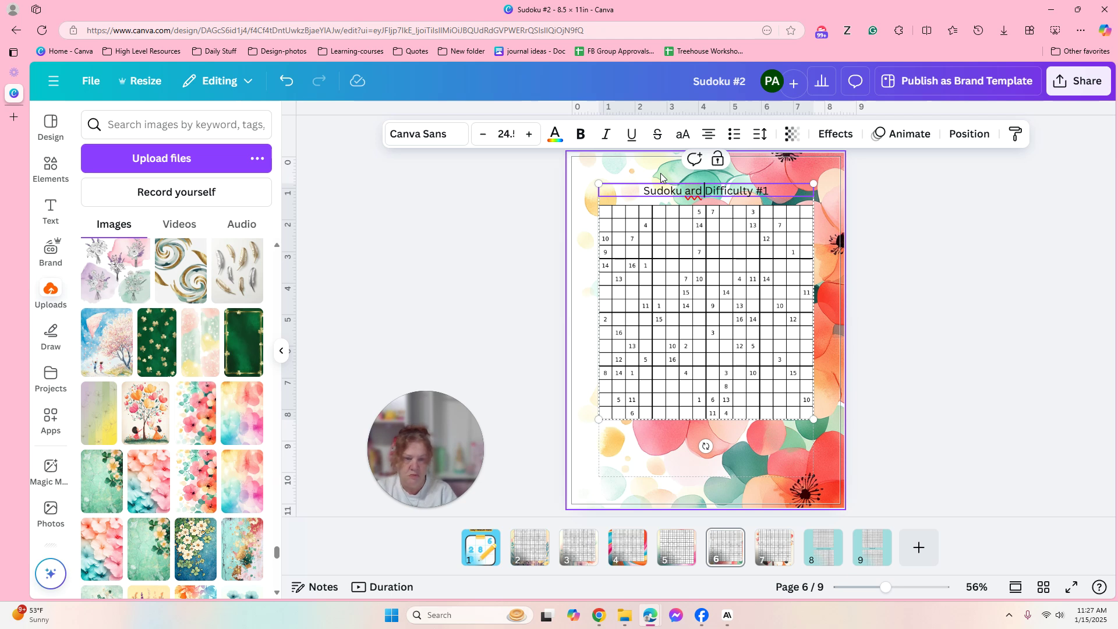
key(BackSpace)
key(BackSpace)
key(BackSpace)
key(BackSpace)
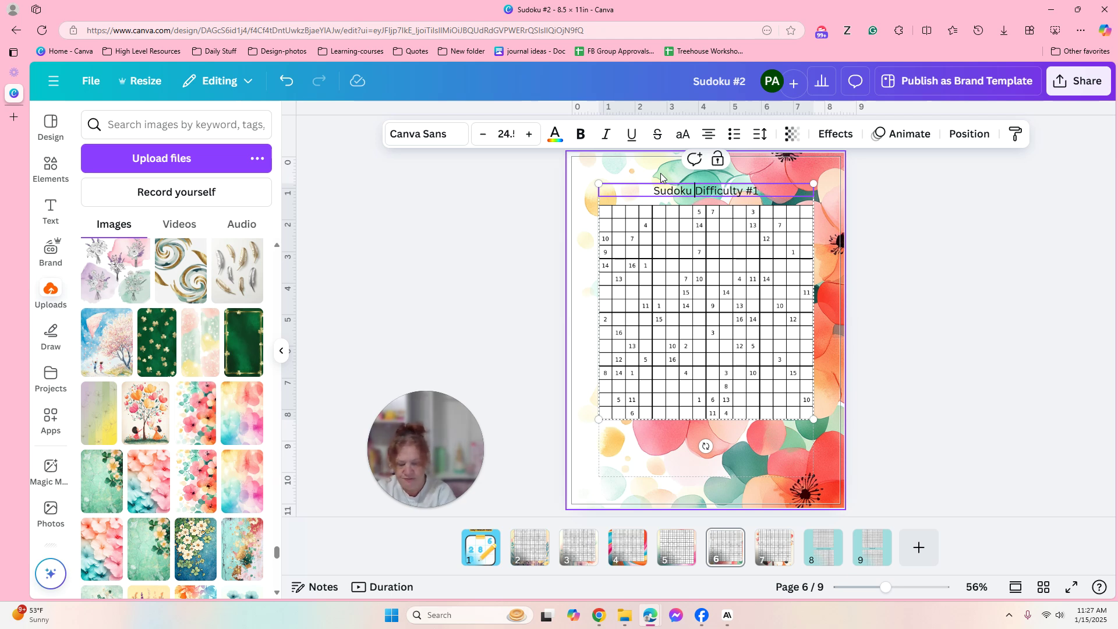
text(Hard)
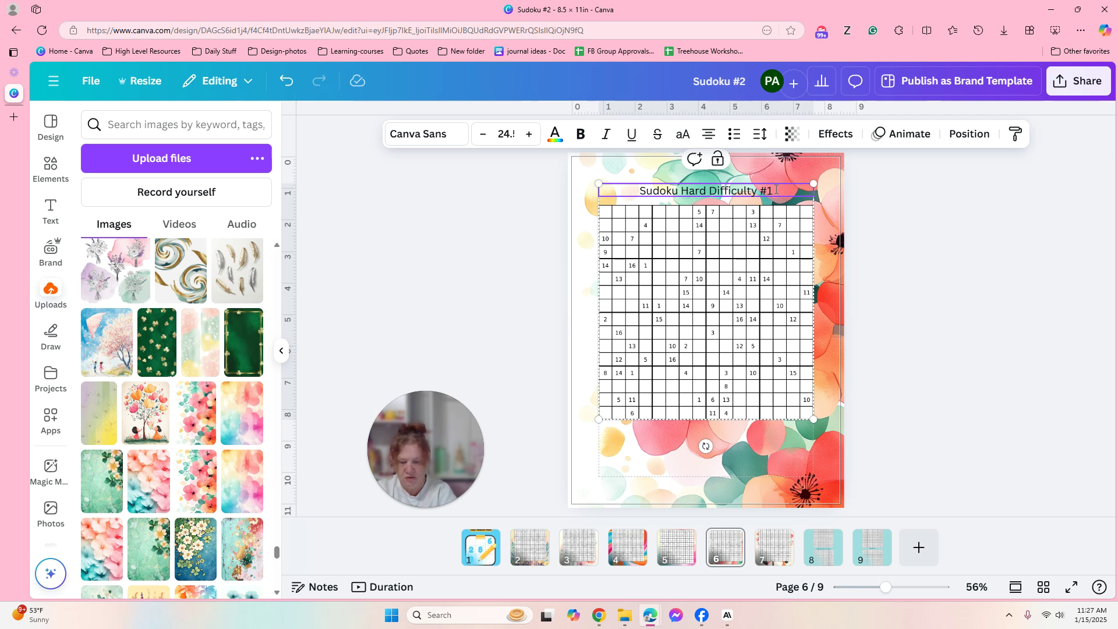
key(BackSpace)
click(871, 312)
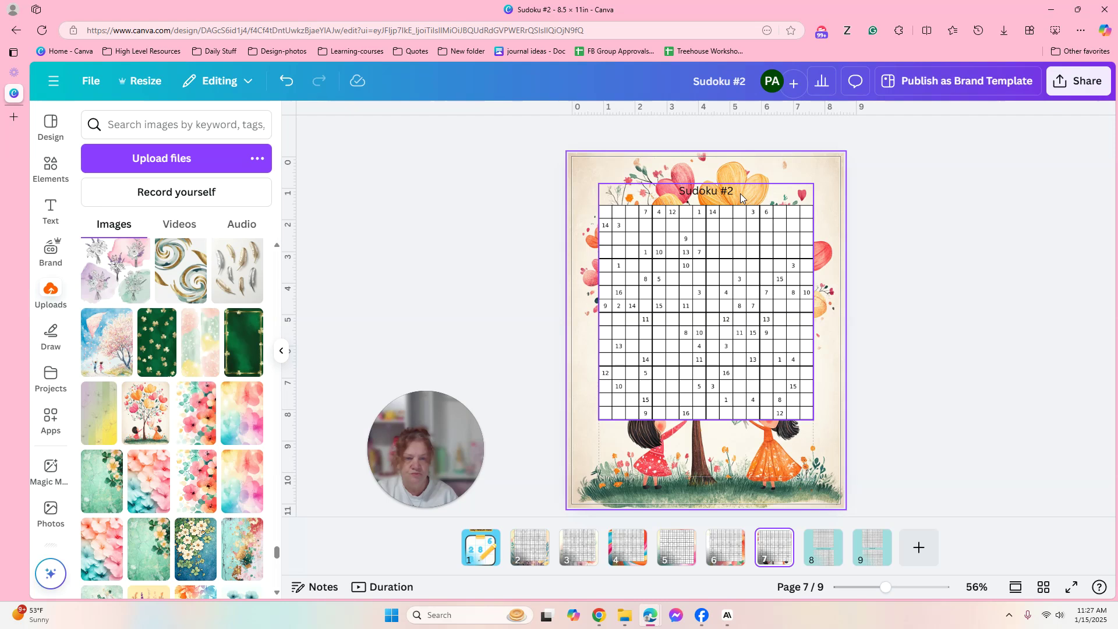
- Retitle page 7 to 'Sudoku Hard Difficulty #2'
click(741, 197)
double_click(737, 189)
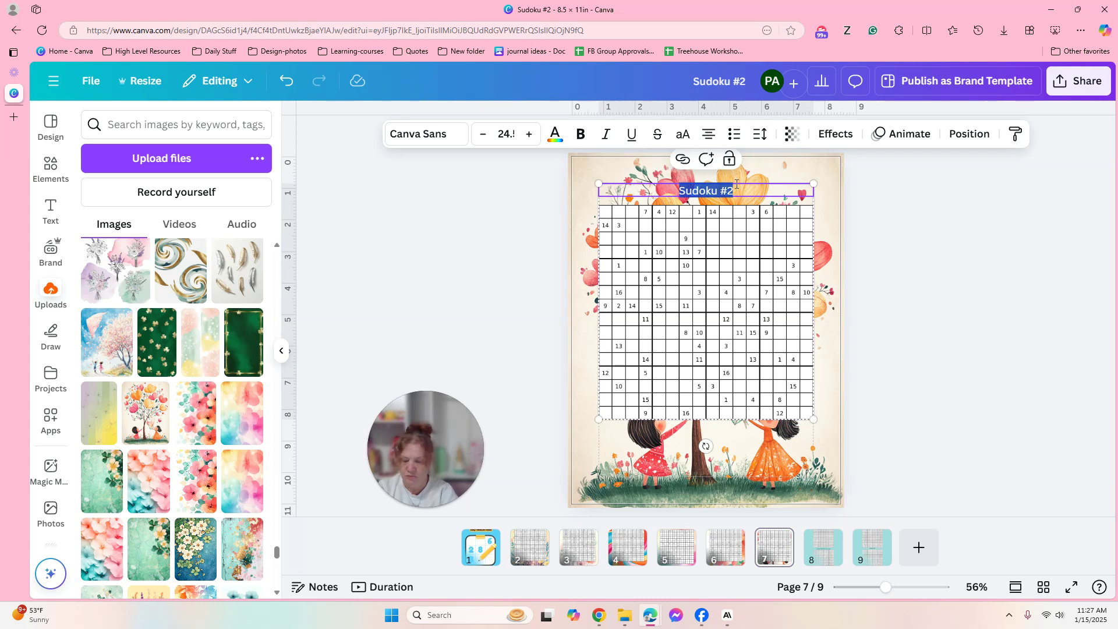
text(Sudoku Medium Difficulty #1)
key(BackSpace)
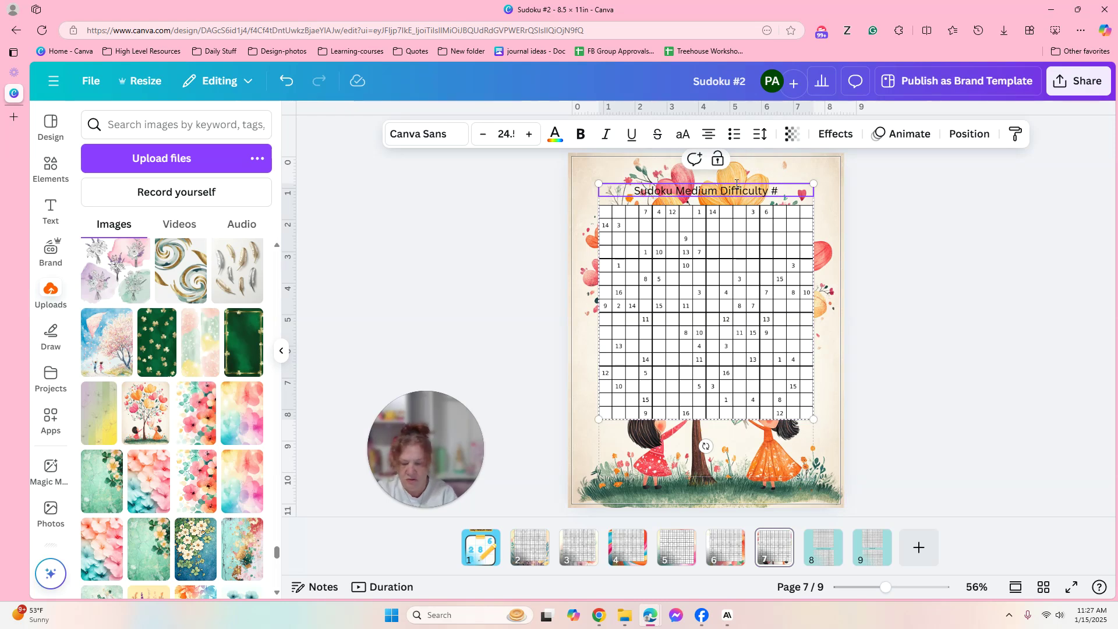
text(2)
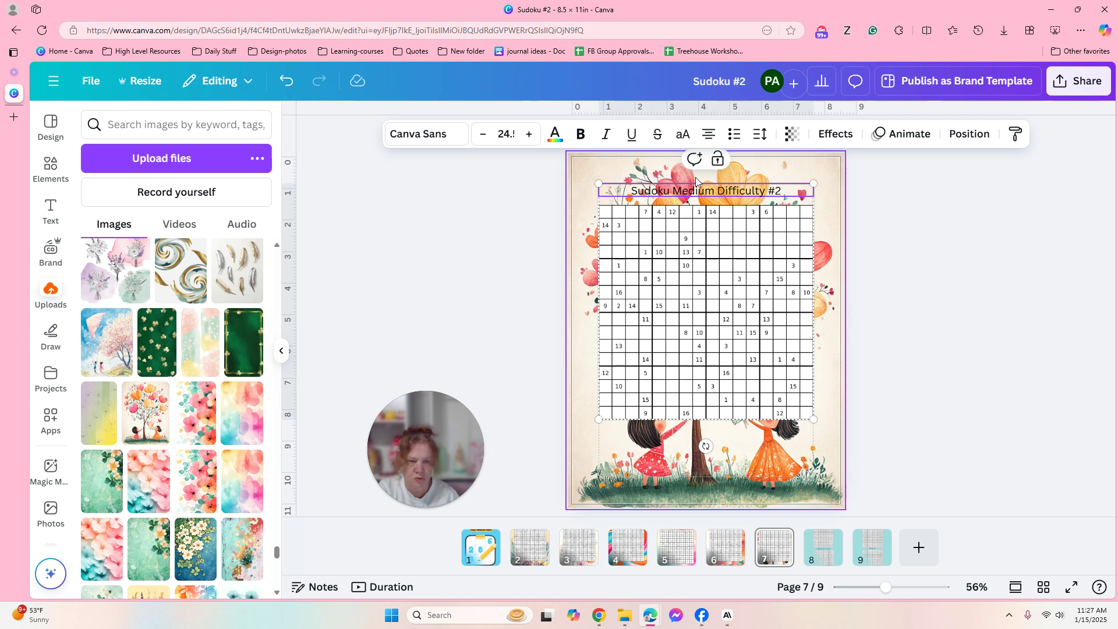
drag(714, 191, 686, 192)
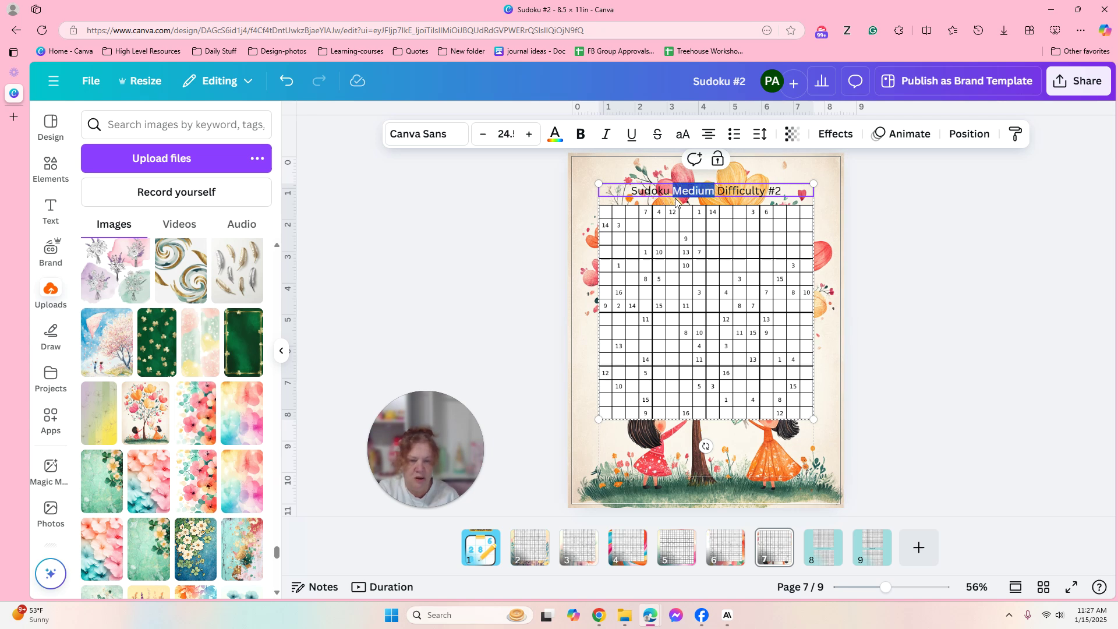
text(HArd)
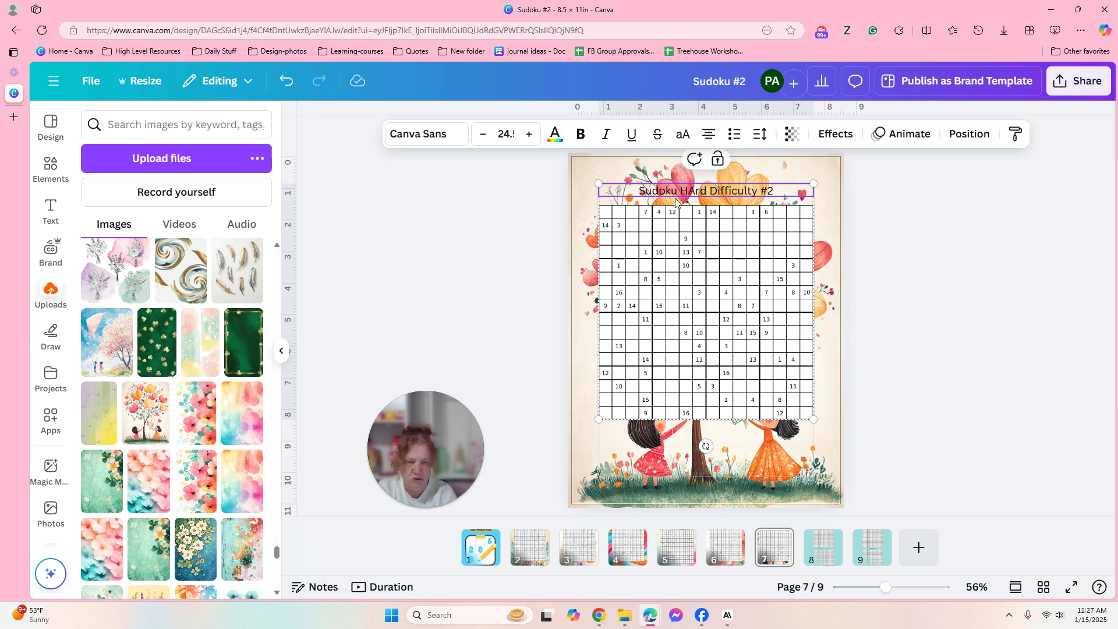
key(BackSpace)
key(BackSpace)
key(BackSpace)
text(ard)
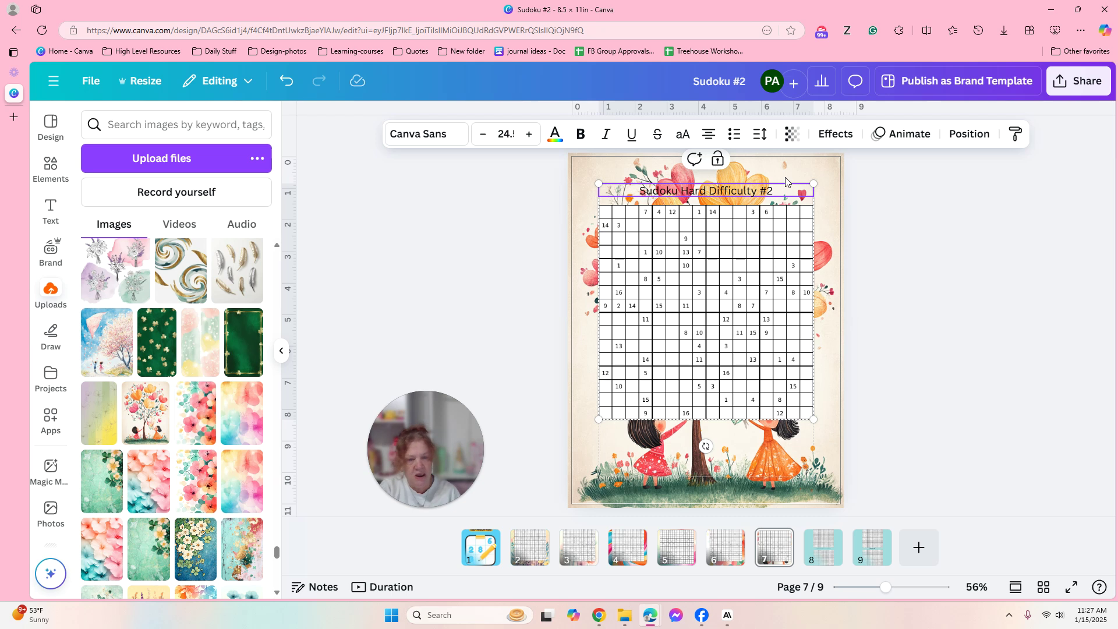
click(903, 225)
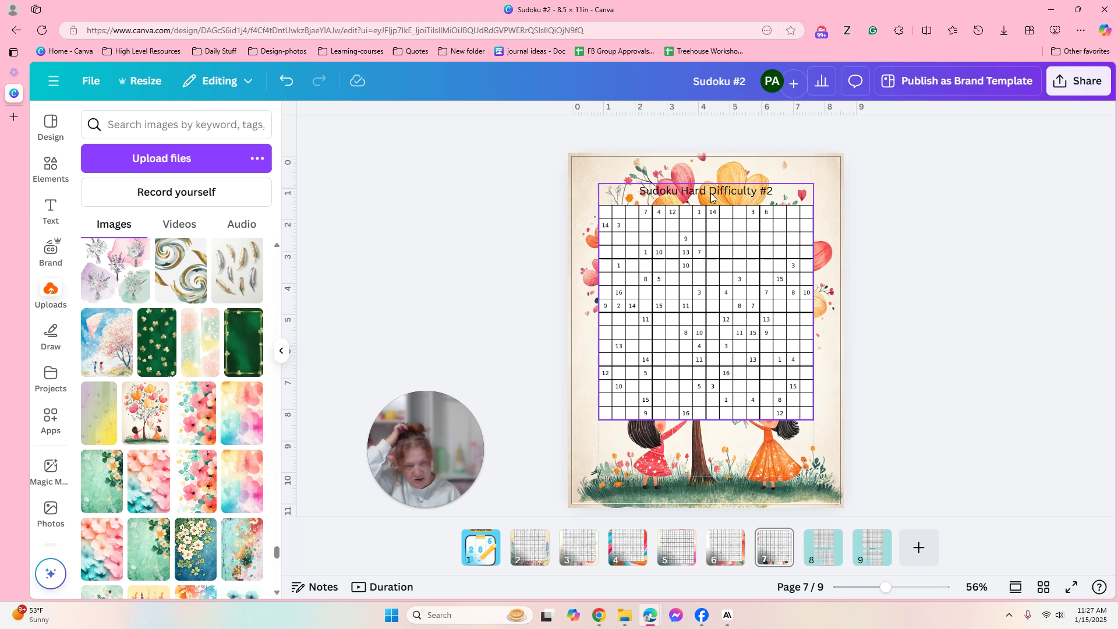
click(712, 198)
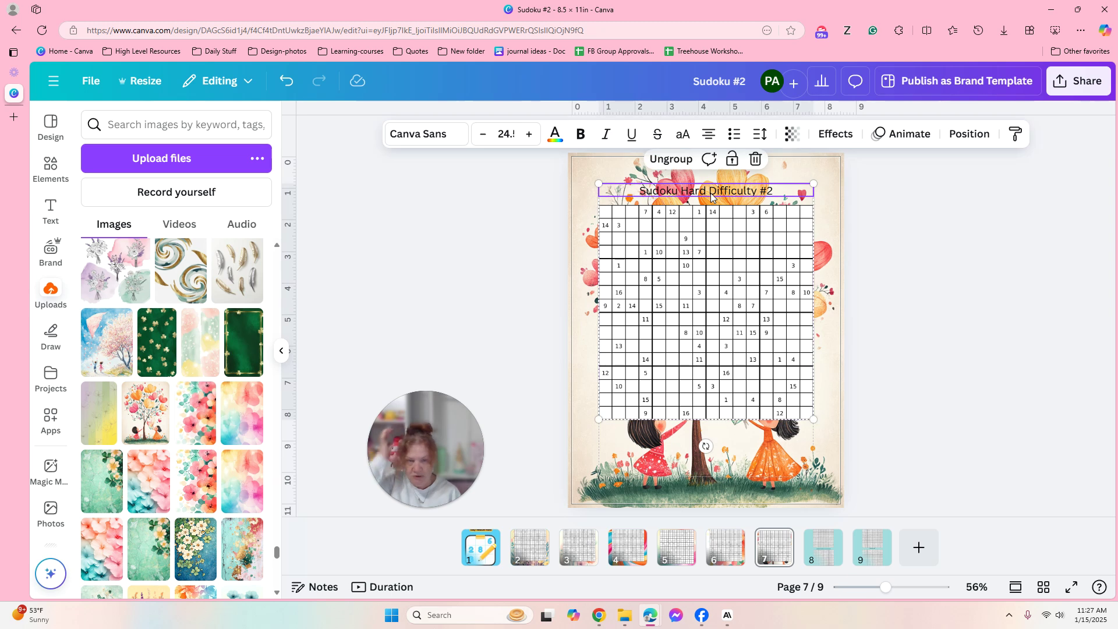
- Give the page 7 title an orange #FC893F highlight background sampled from the girl's dress
click(842, 135)
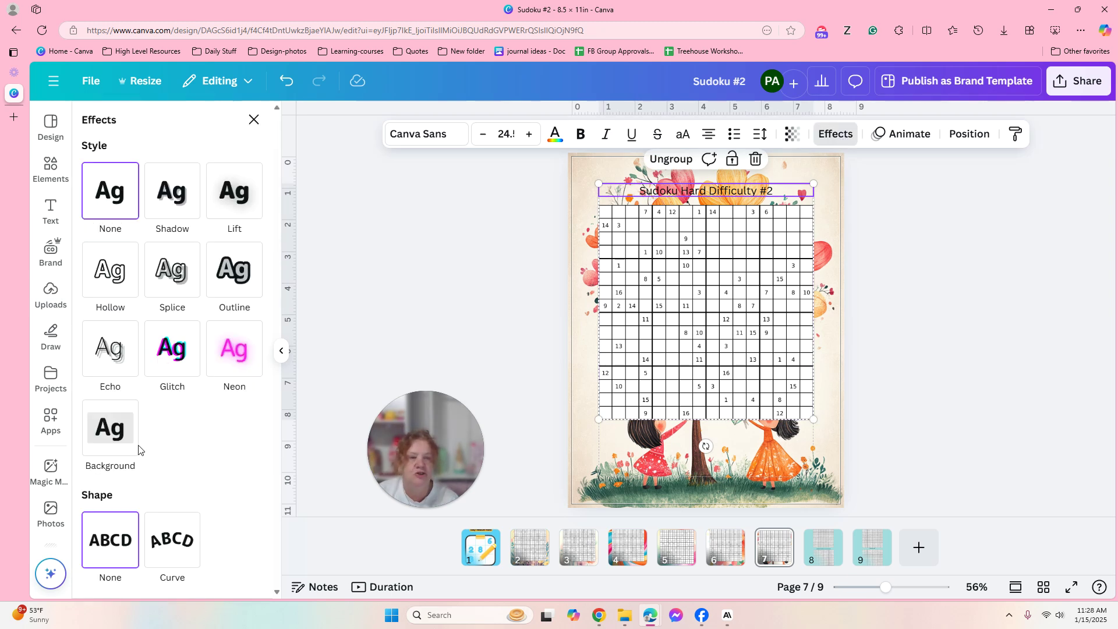
click(96, 431)
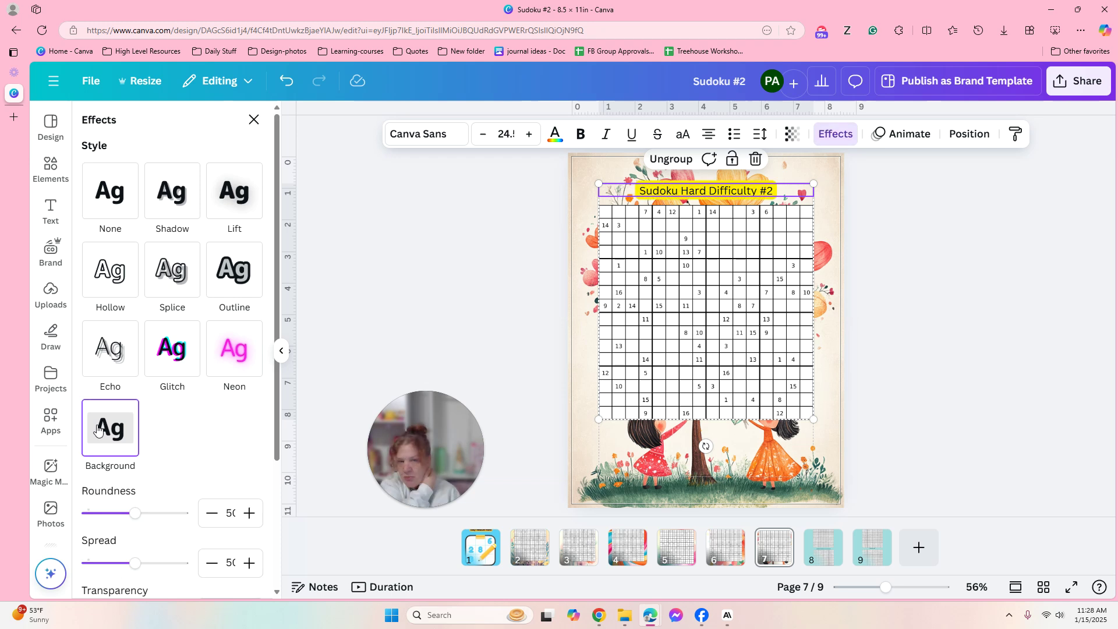
scroll(243, 498, down, 3)
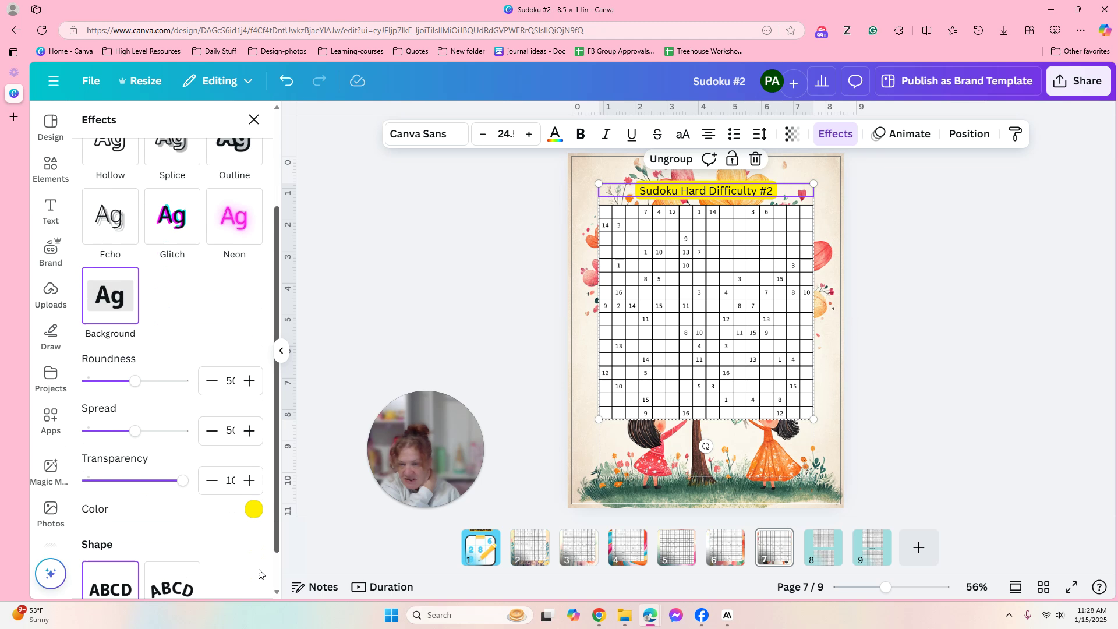
click(253, 485)
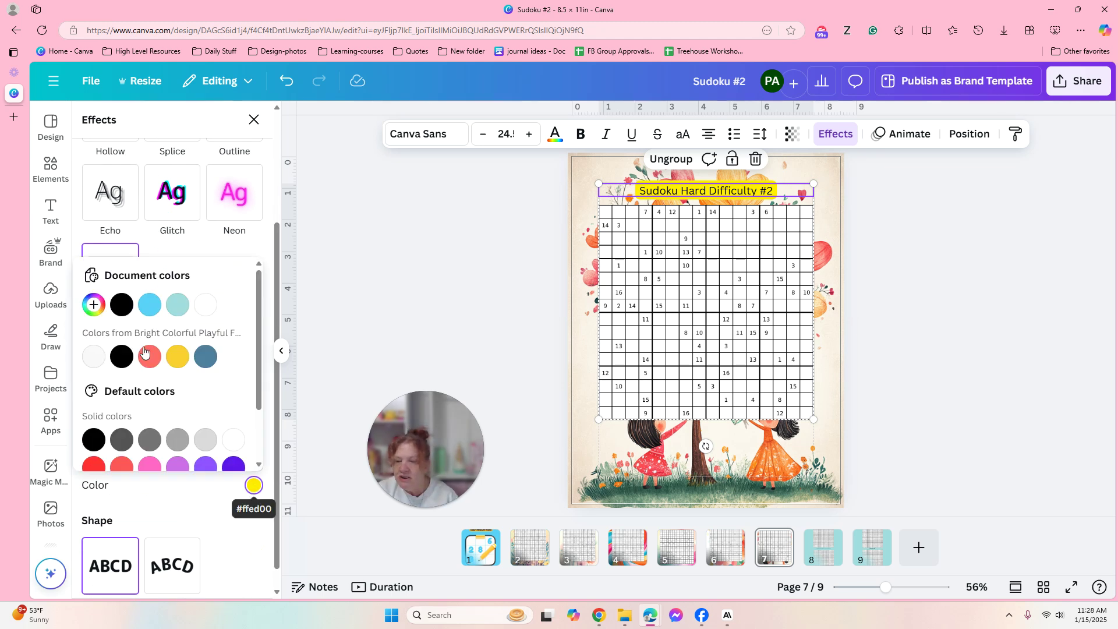
click(94, 304)
click(243, 424)
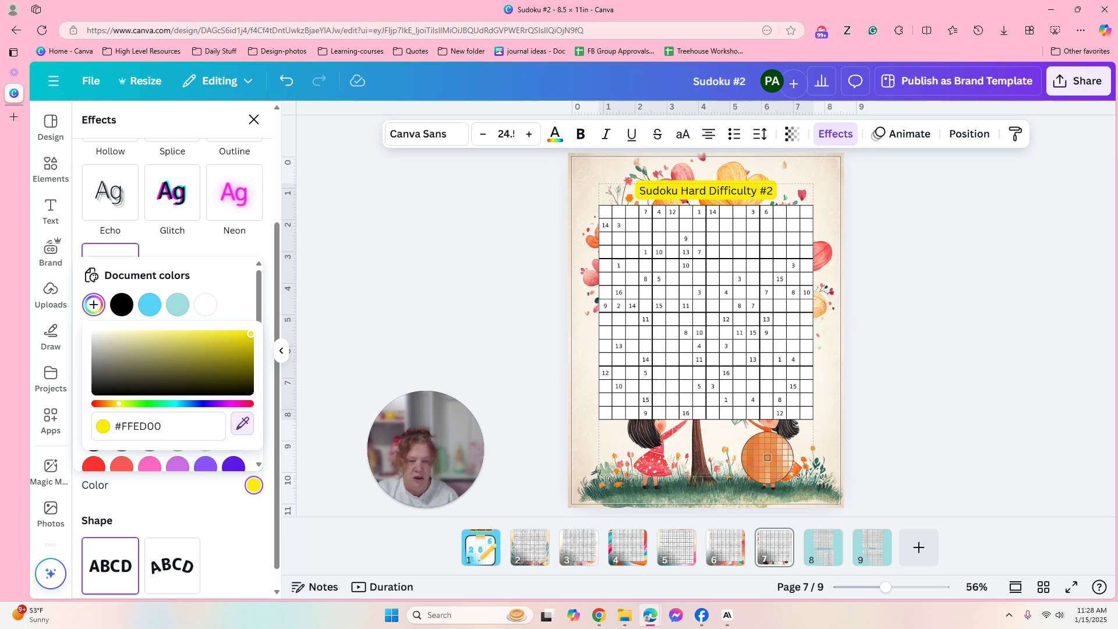
click(768, 458)
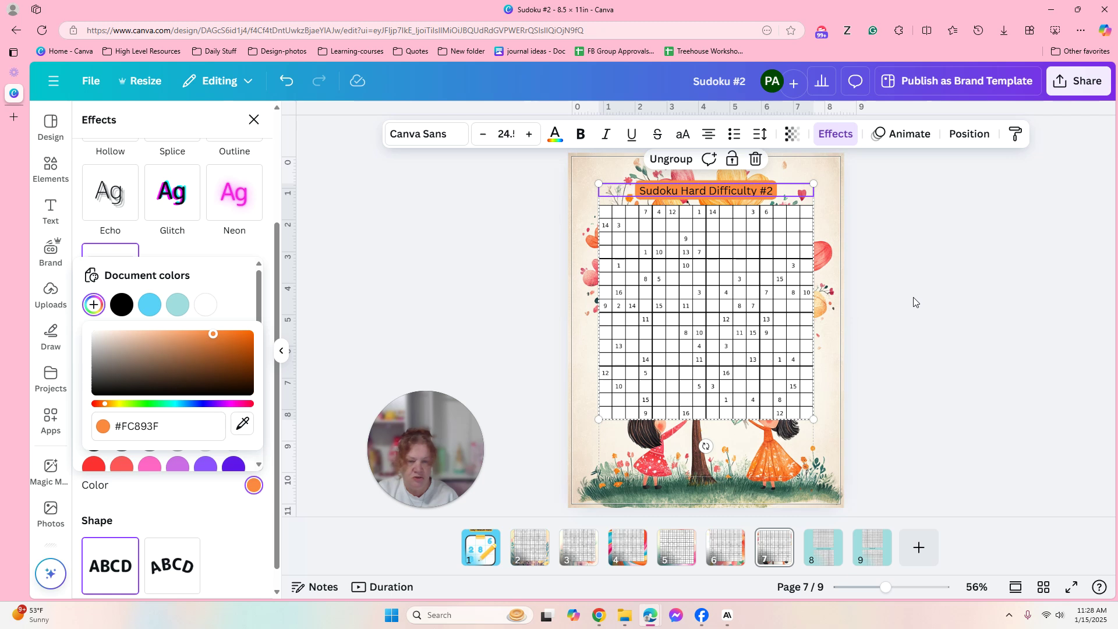
click(769, 529)
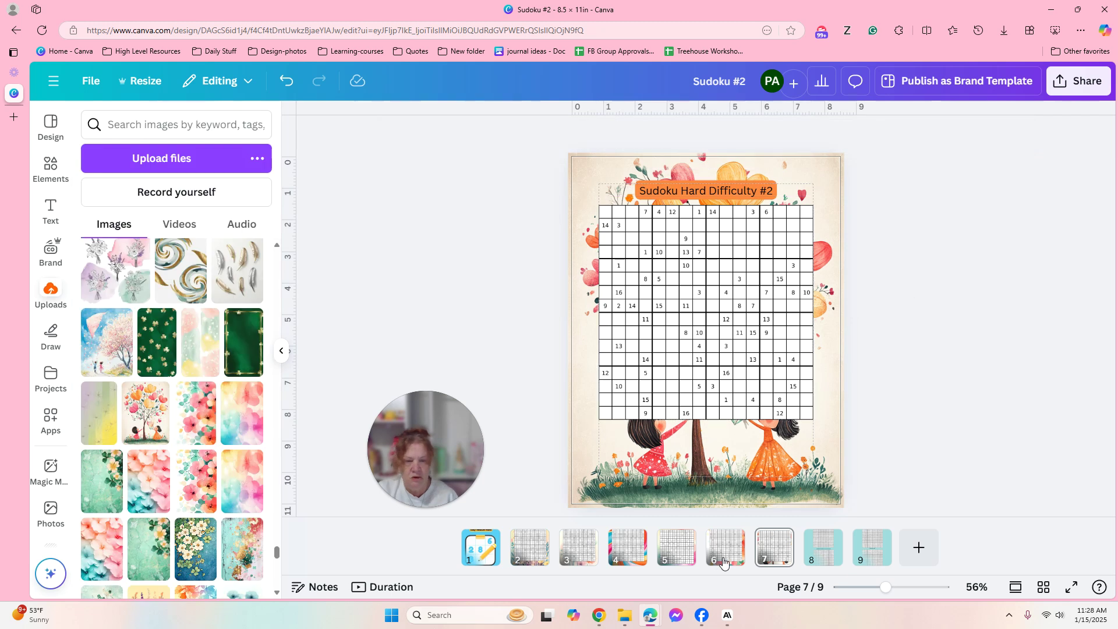
click(726, 558)
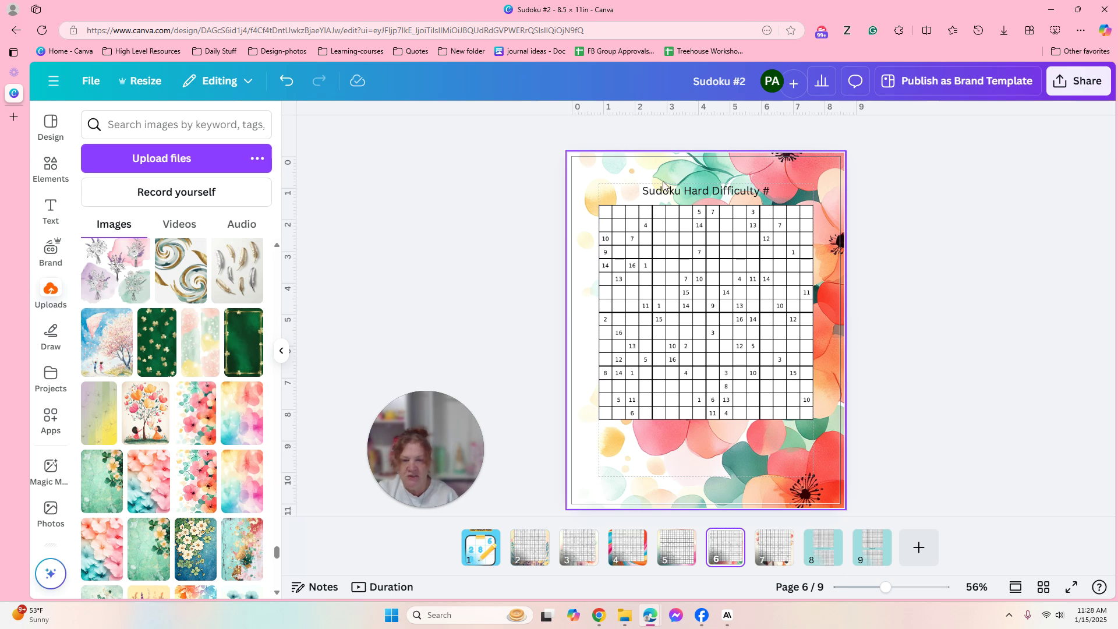
- Give the page 6 title a highlight background sampled in red from the flowers
click(703, 197)
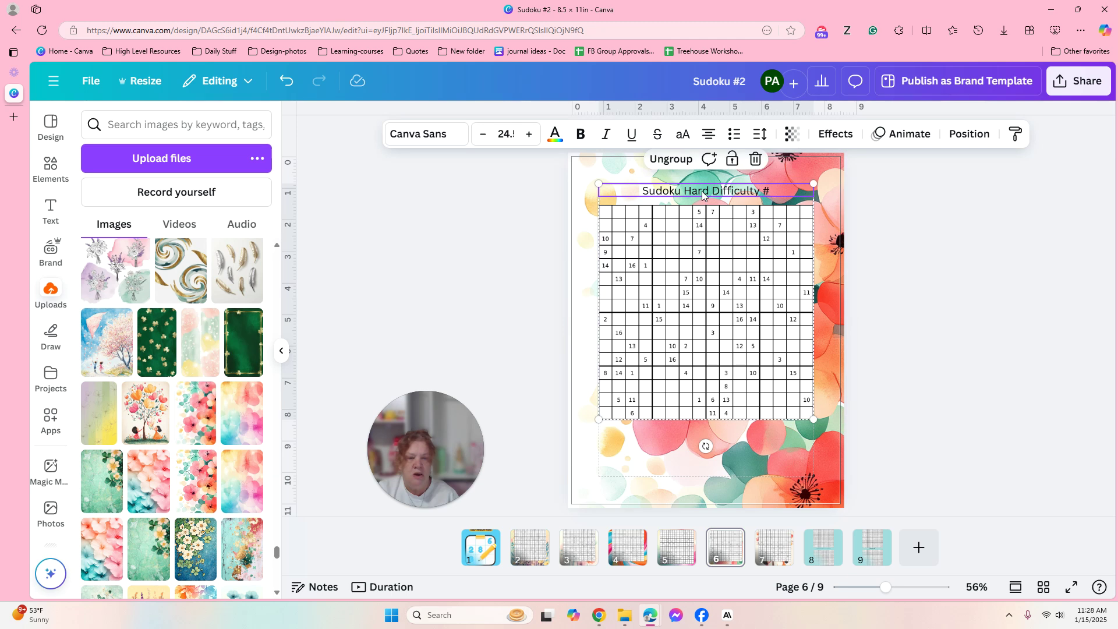
click(833, 134)
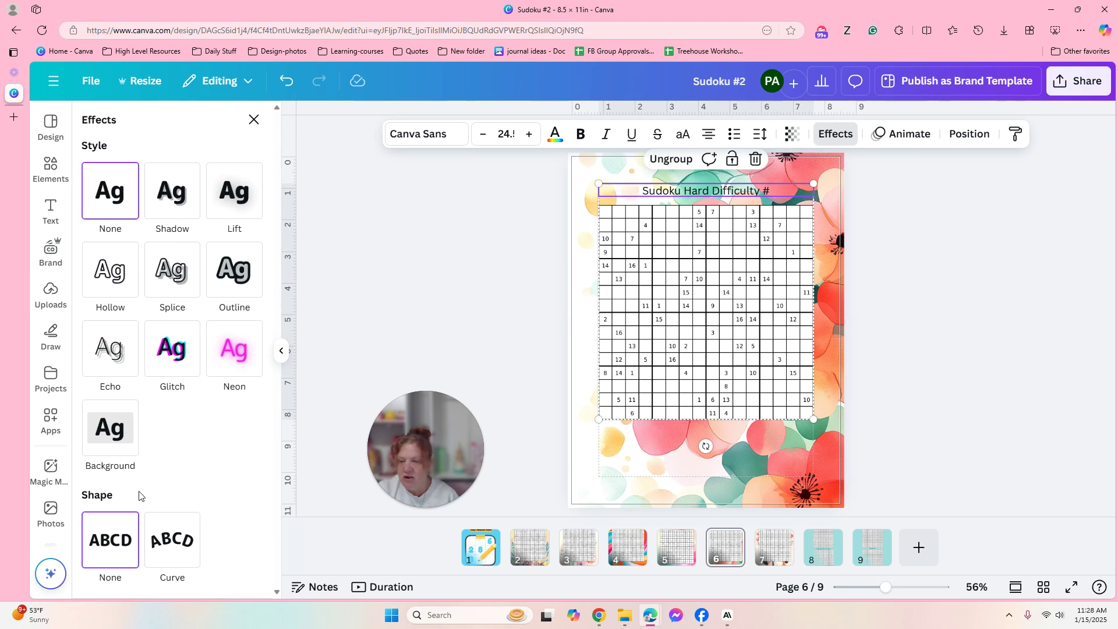
click(121, 438)
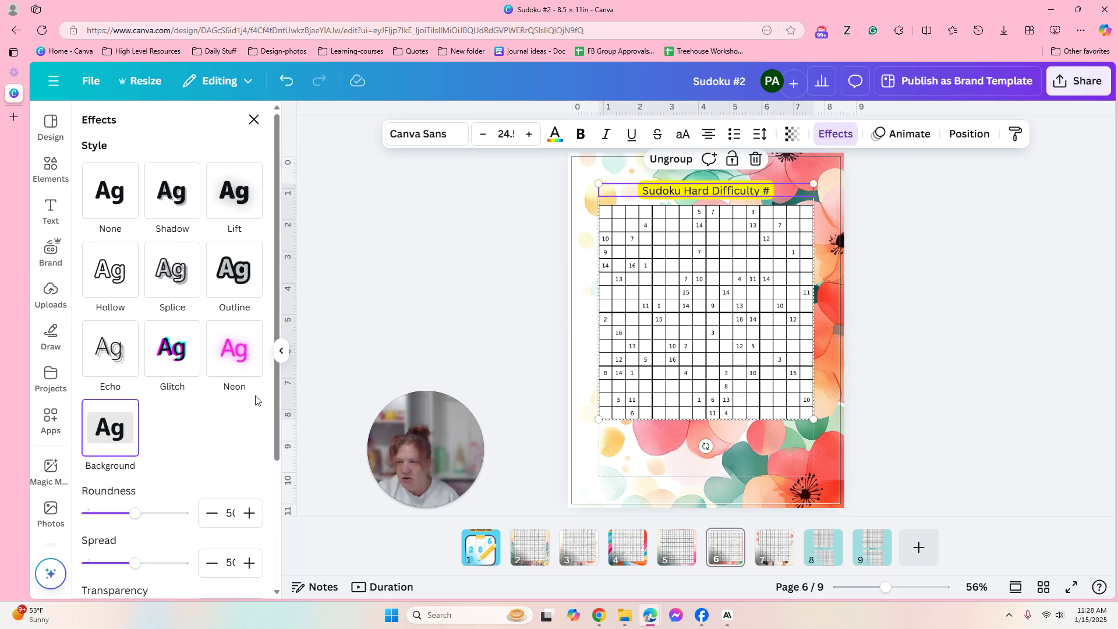
scroll(273, 466, down, 2)
scroll(268, 533, down, 1)
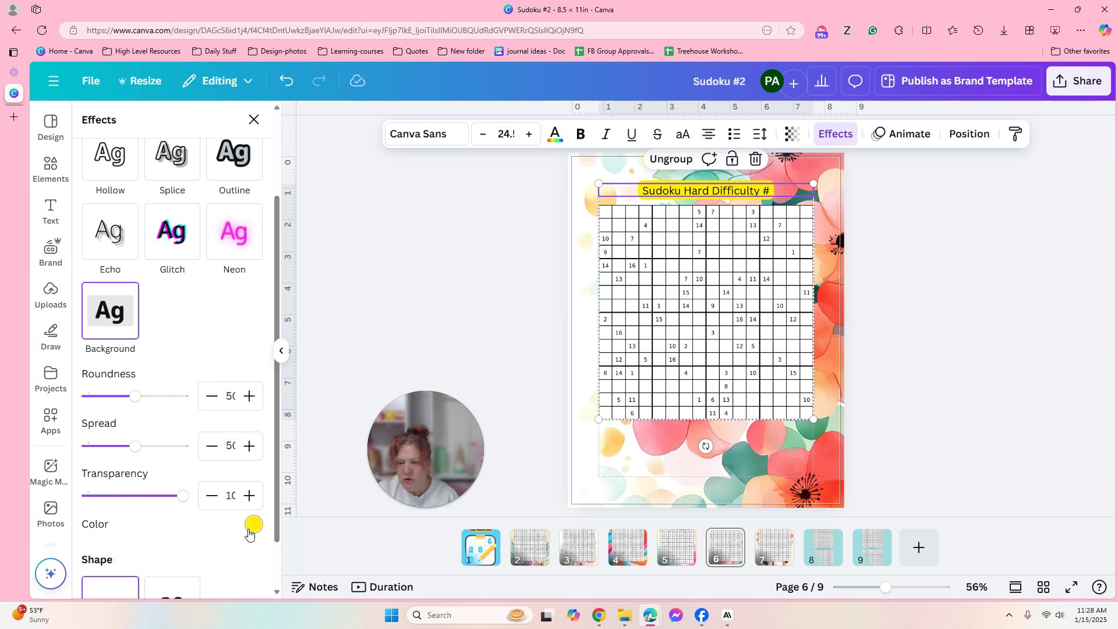
click(254, 524)
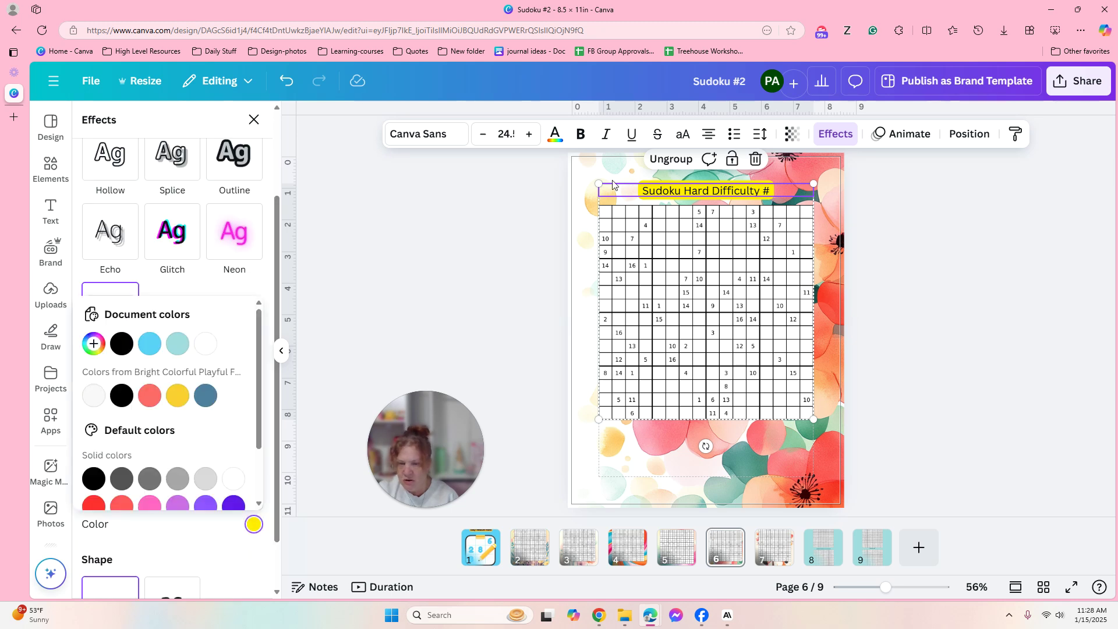
click(94, 343)
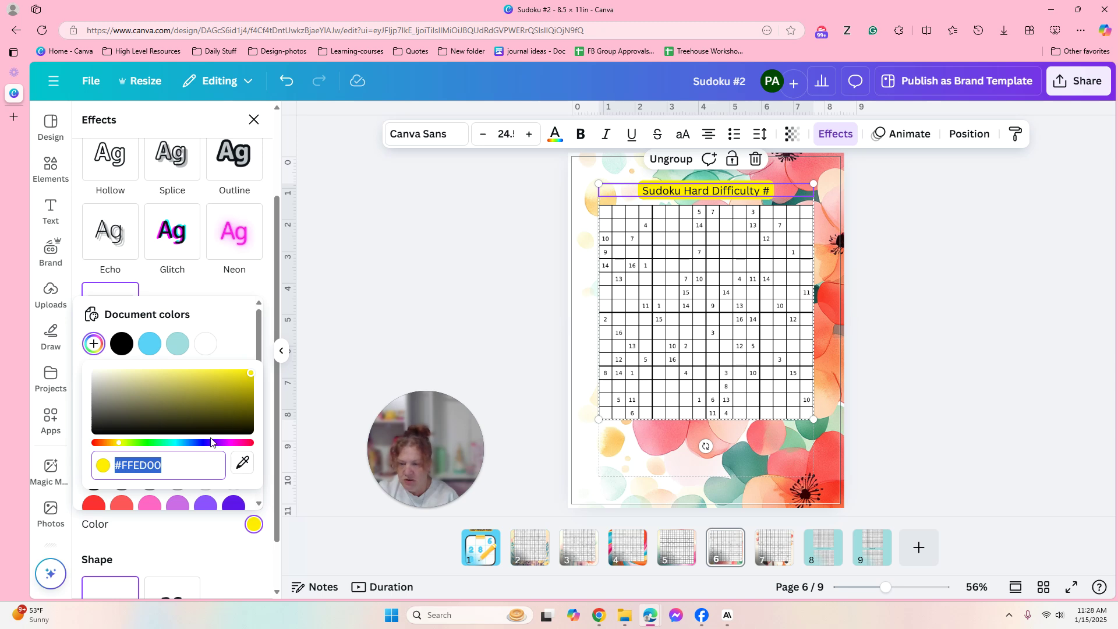
click(242, 463)
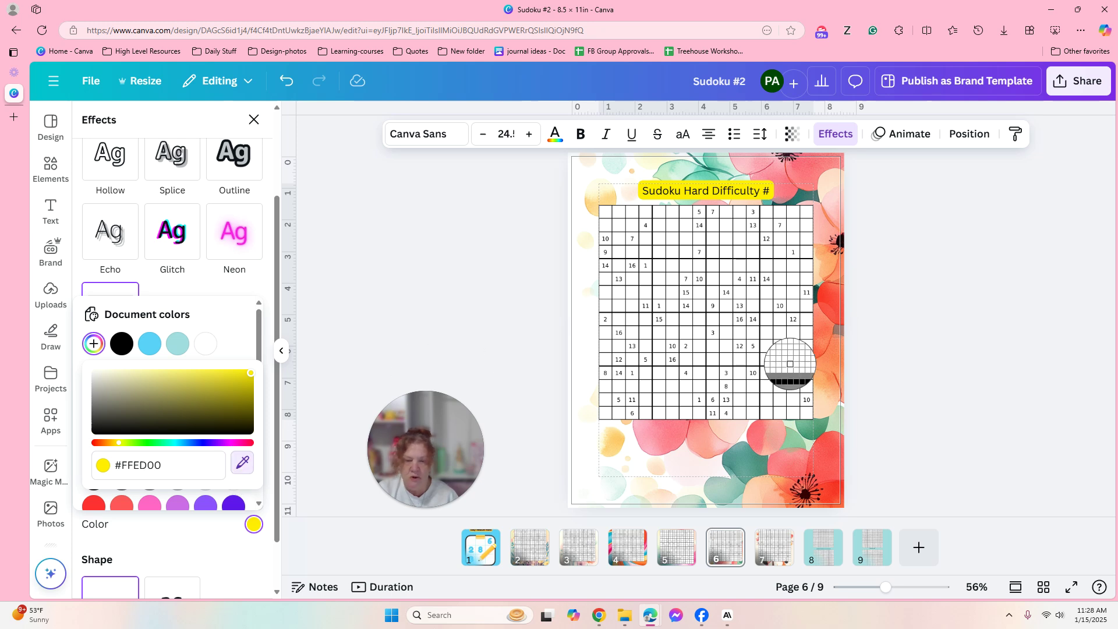
click(830, 301)
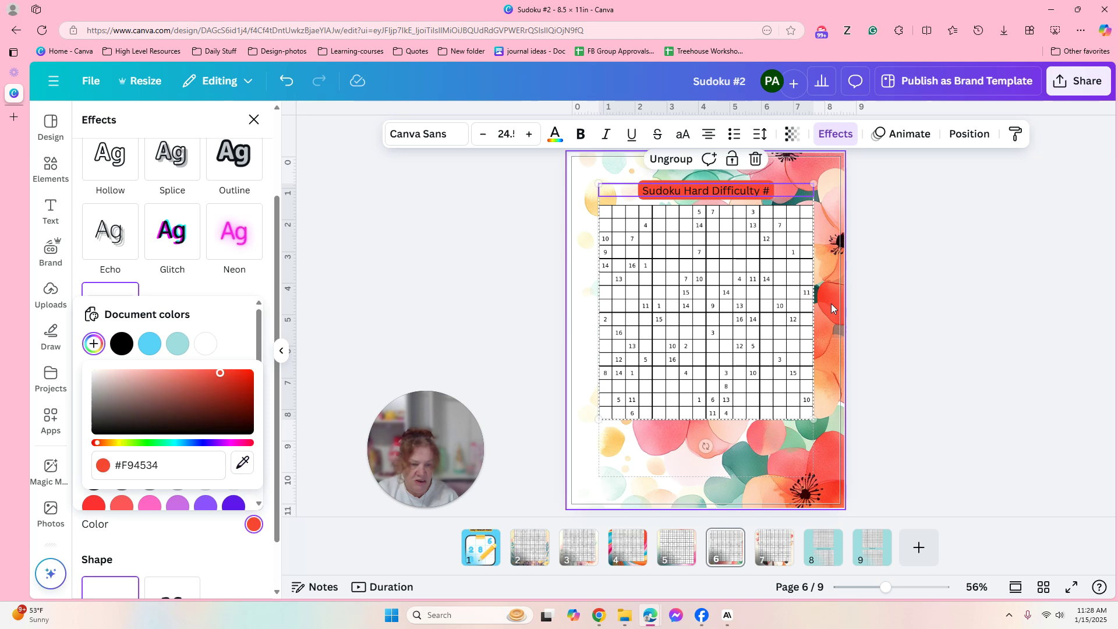
click(834, 275)
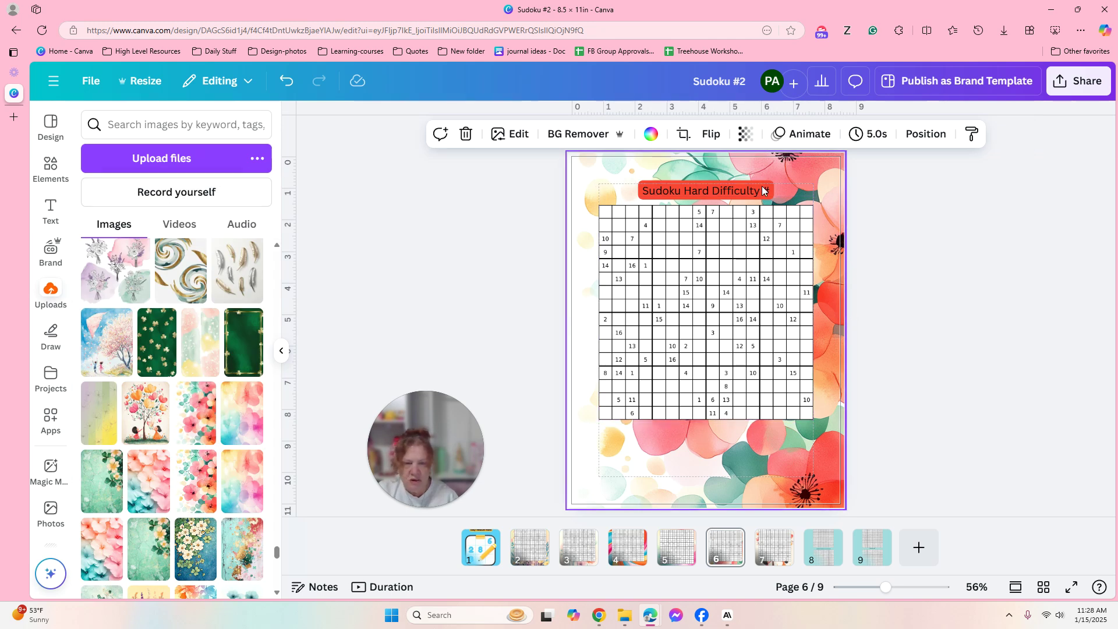
- Resample the page 6 title highlight to a pink taken from a flower
click(652, 188)
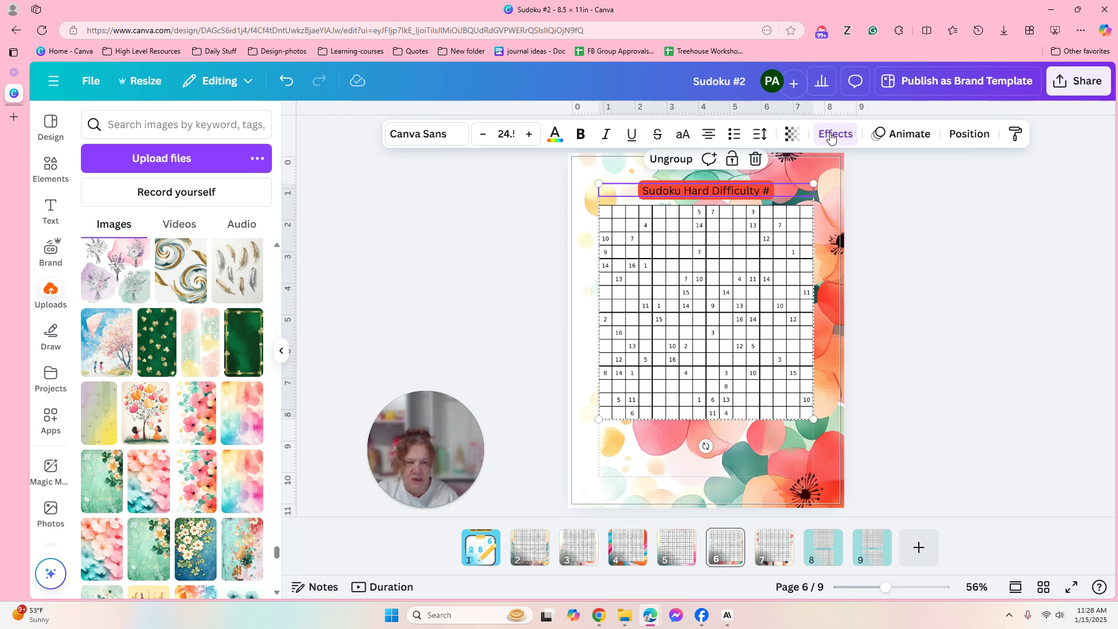
click(831, 135)
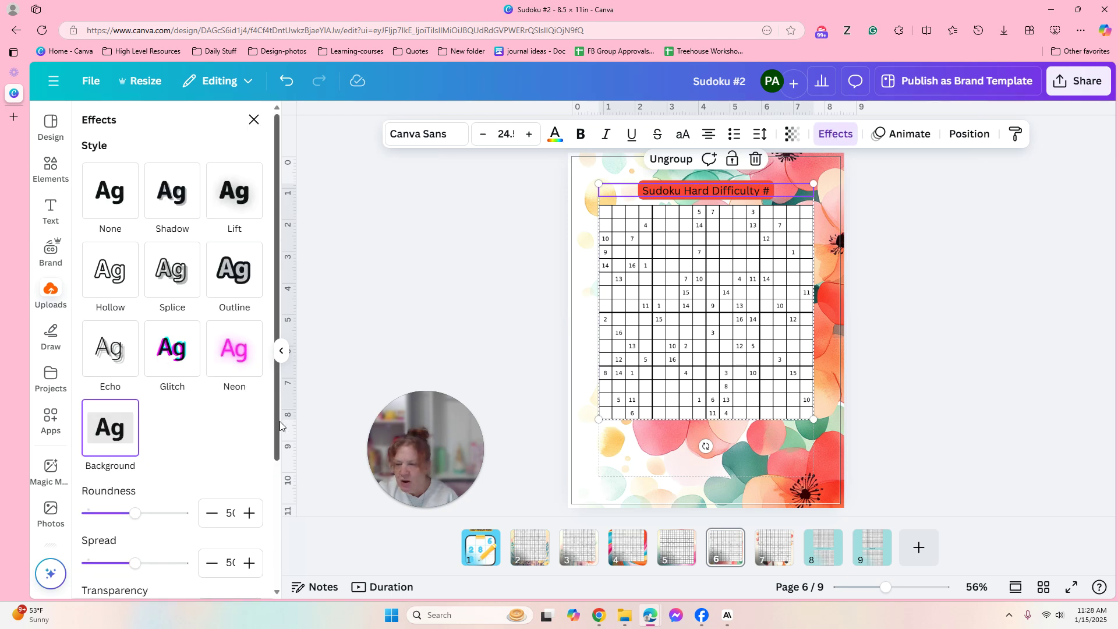
scroll(249, 549, down, 2)
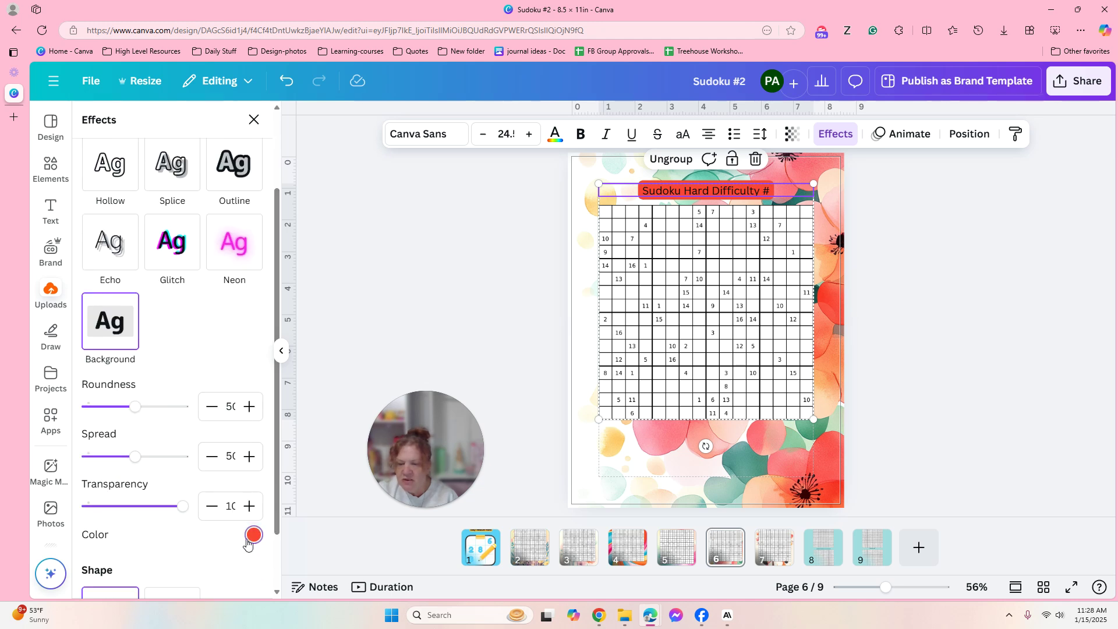
click(253, 535)
click(93, 355)
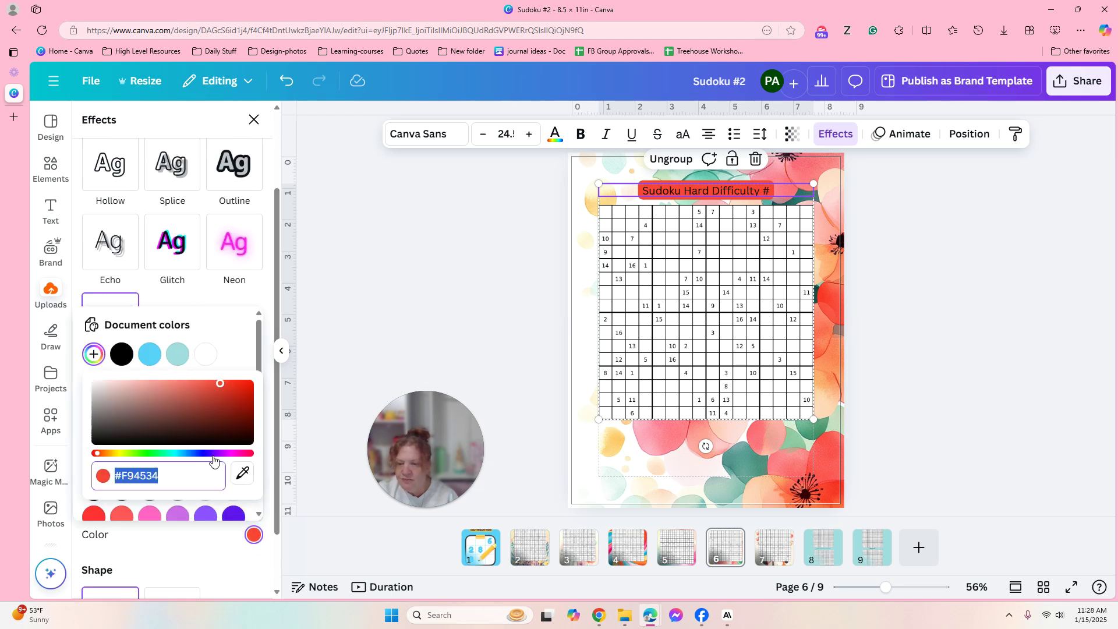
click(243, 473)
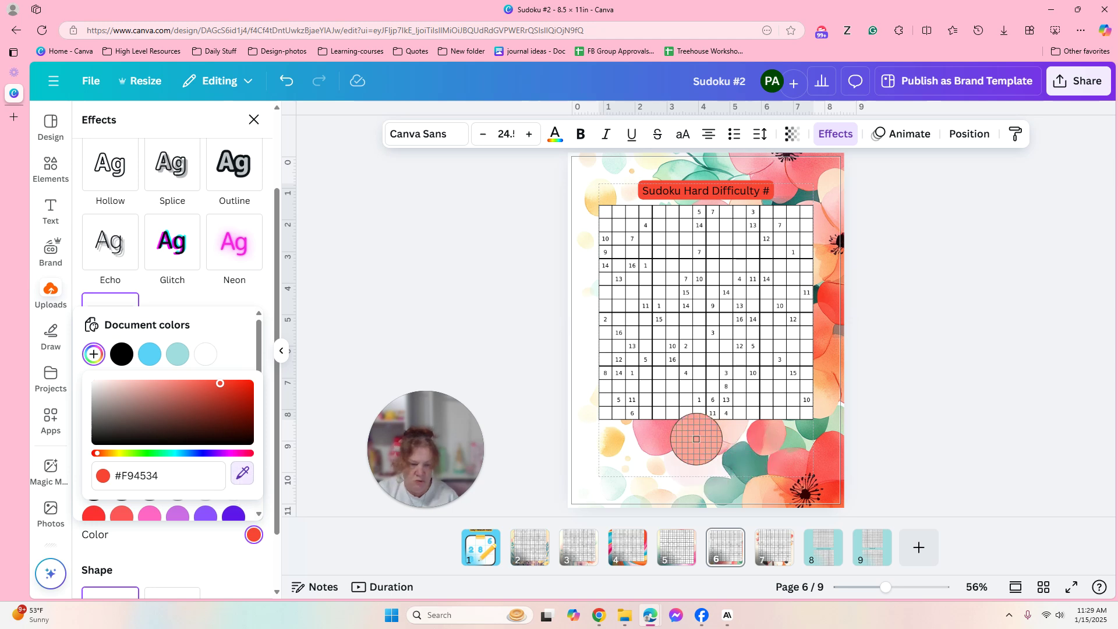
click(659, 436)
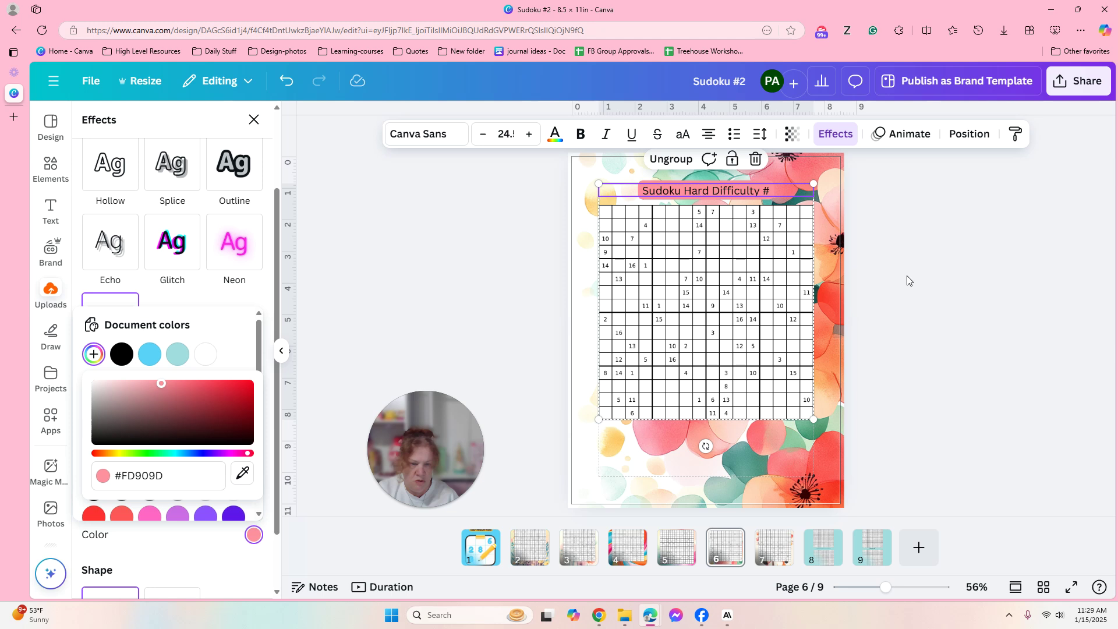
click(917, 219)
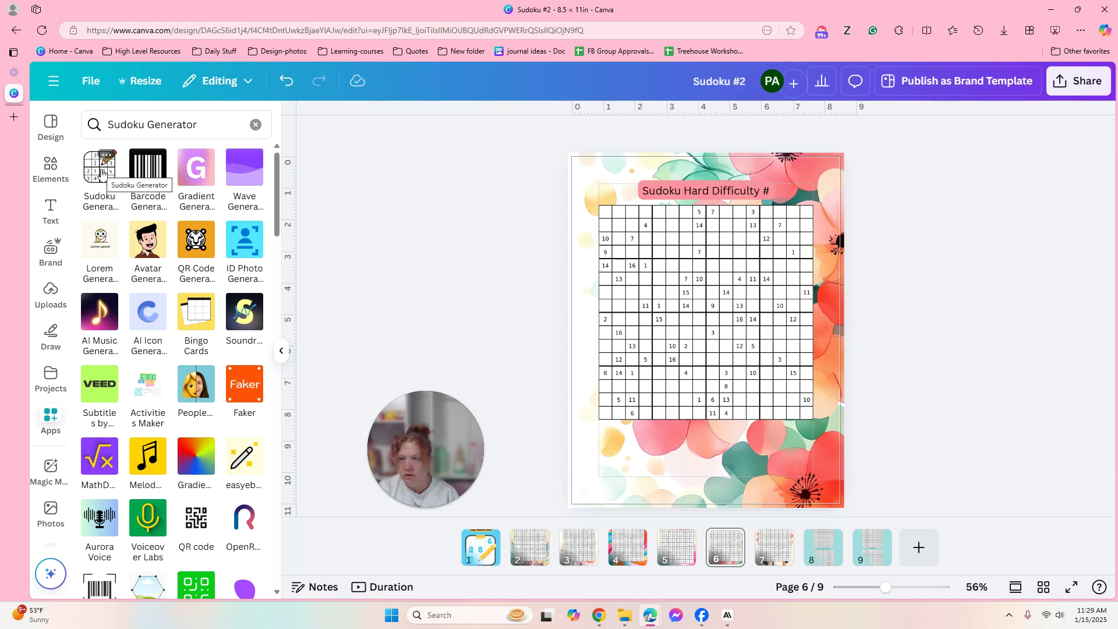
- Add a new page 10 and place the Hard Sudoku solution grids on it
click(102, 173)
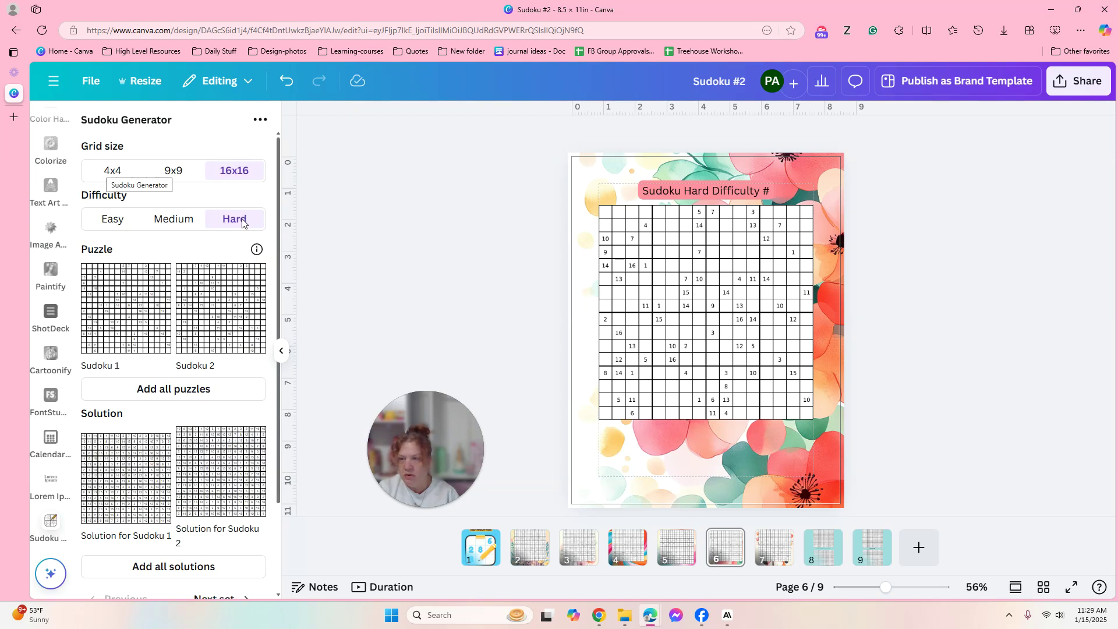
click(912, 549)
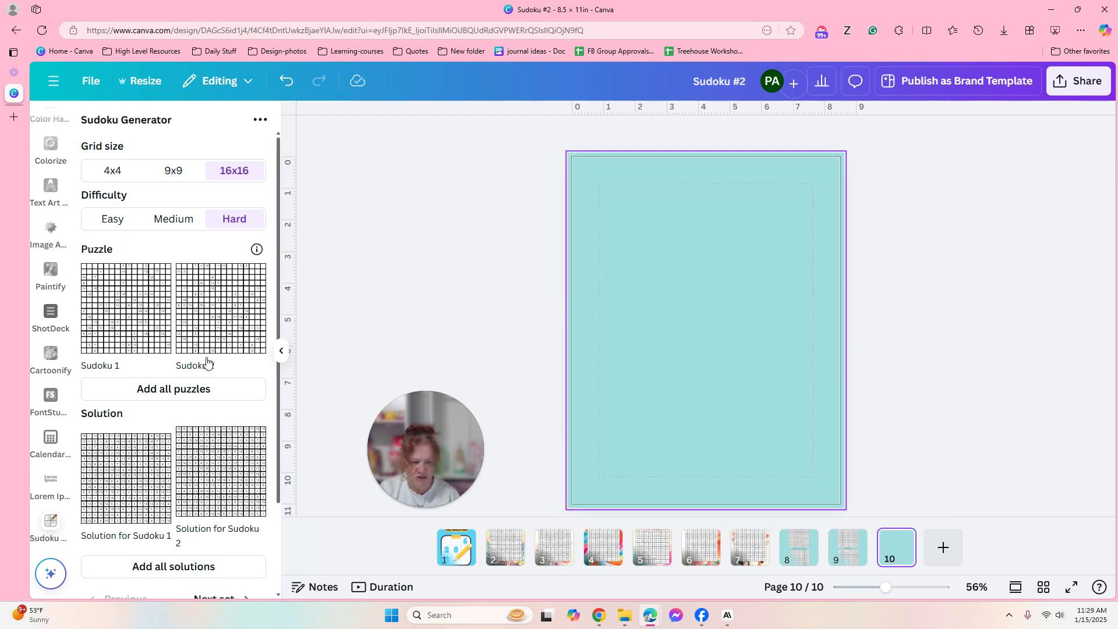
click(138, 492)
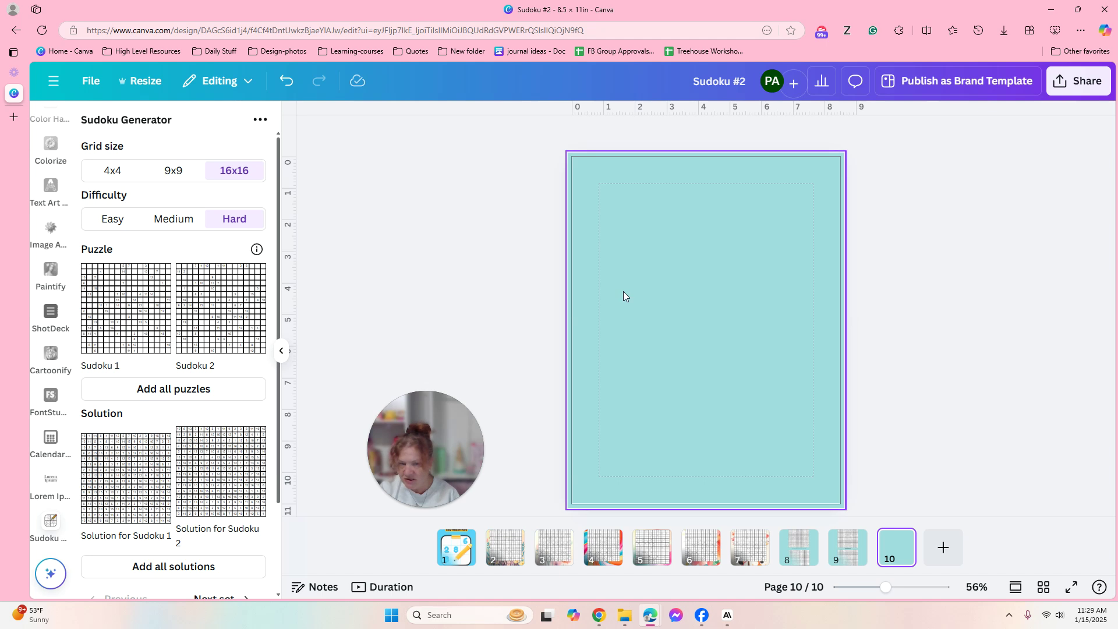
- Centre Solution #1 on the page with Solution #2 stacked below it along the centre guide
drag(723, 323, 672, 235)
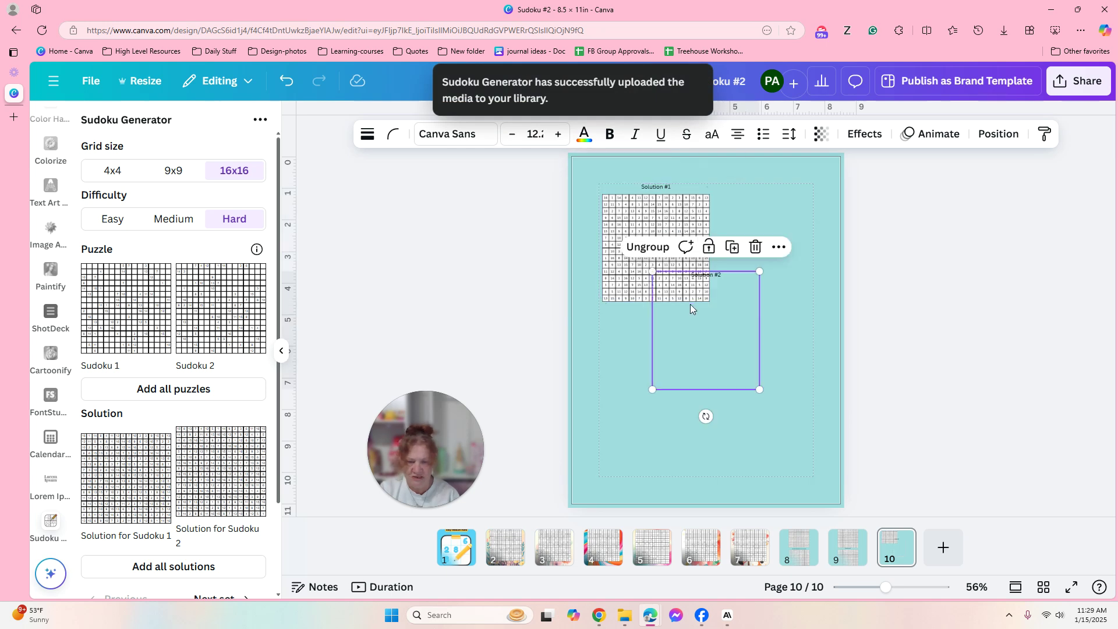
drag(690, 304, 697, 422)
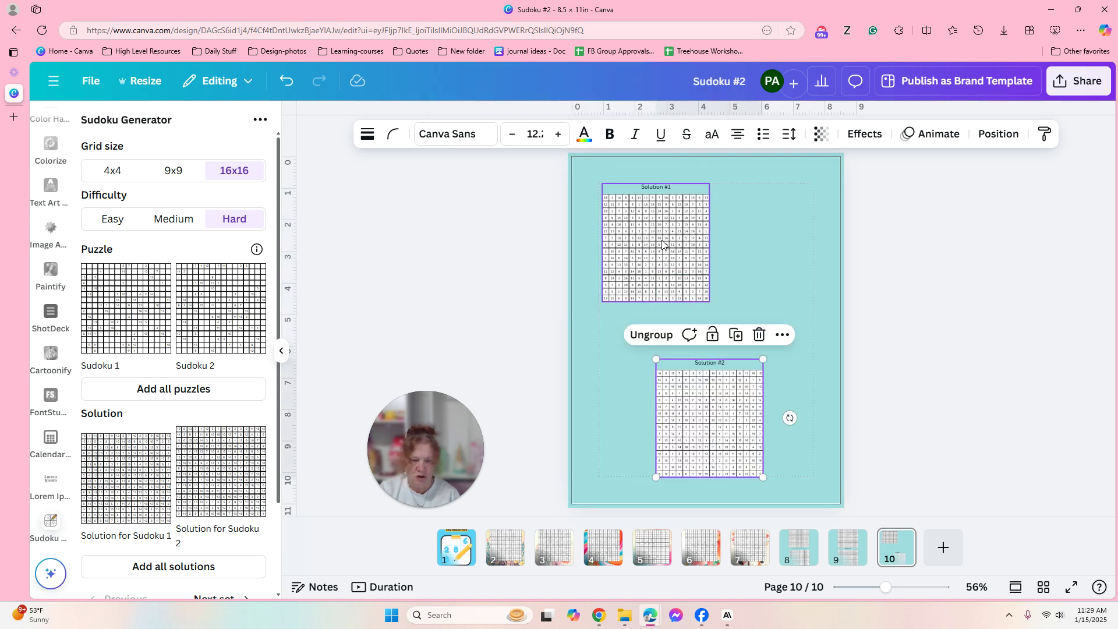
drag(673, 239, 716, 239)
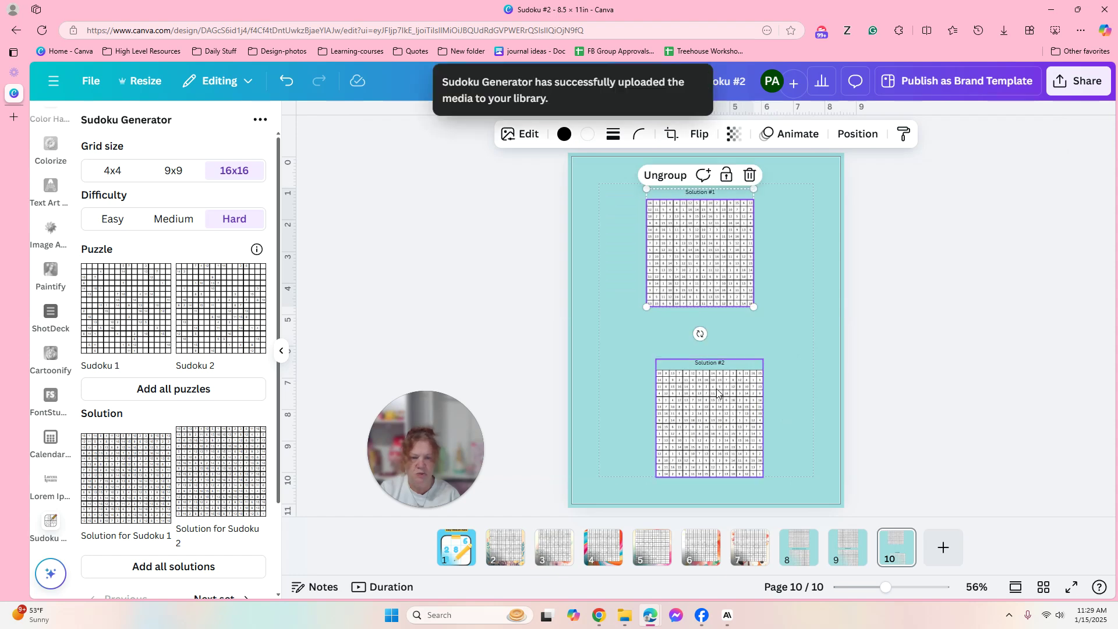
drag(713, 389, 709, 372)
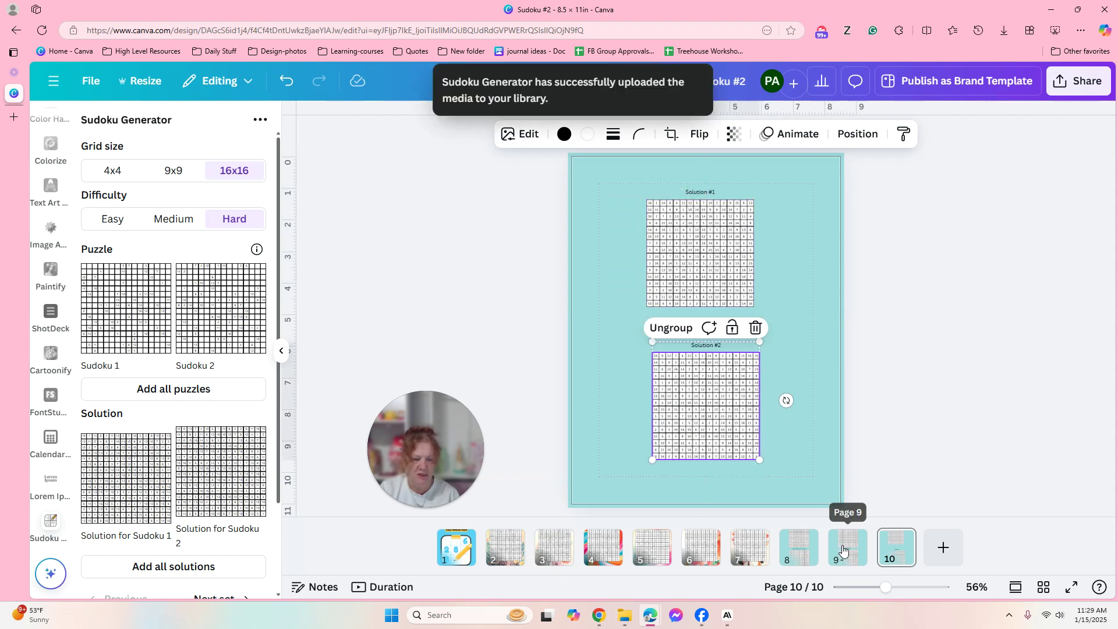
- Check page 9's grid size, then set both page-10 solution grids to 4.75 in tall
click(848, 548)
click(721, 444)
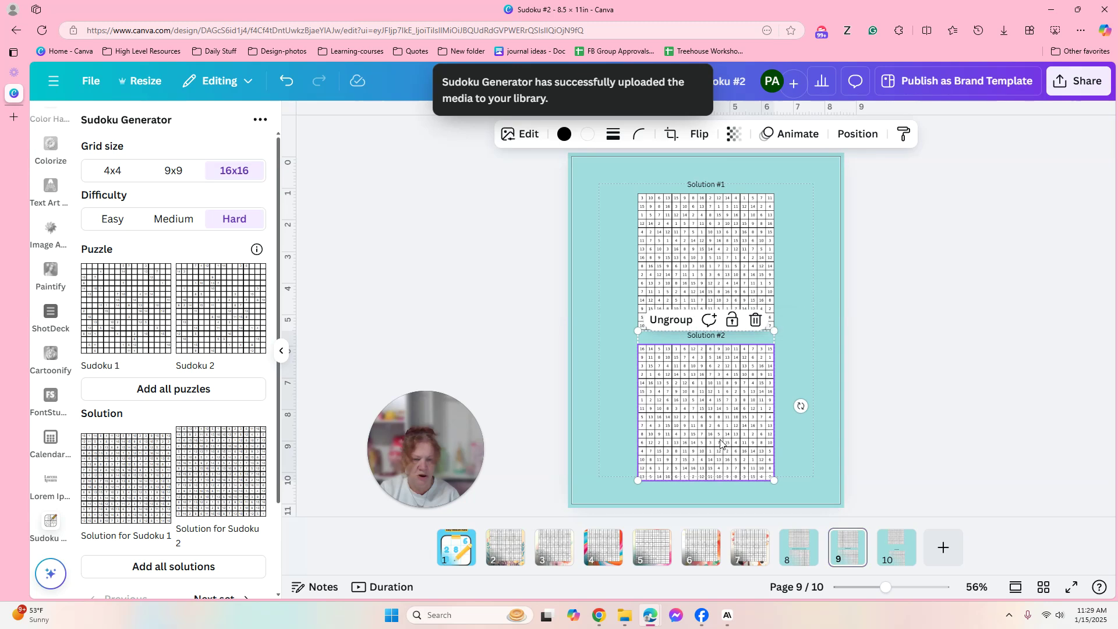
click(873, 135)
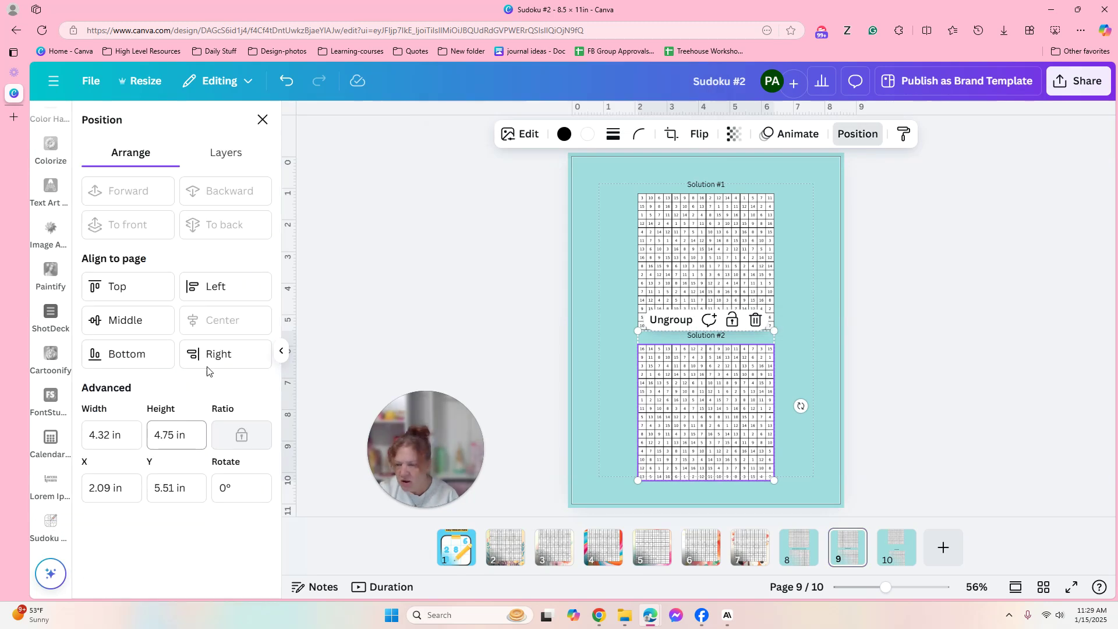
click(891, 542)
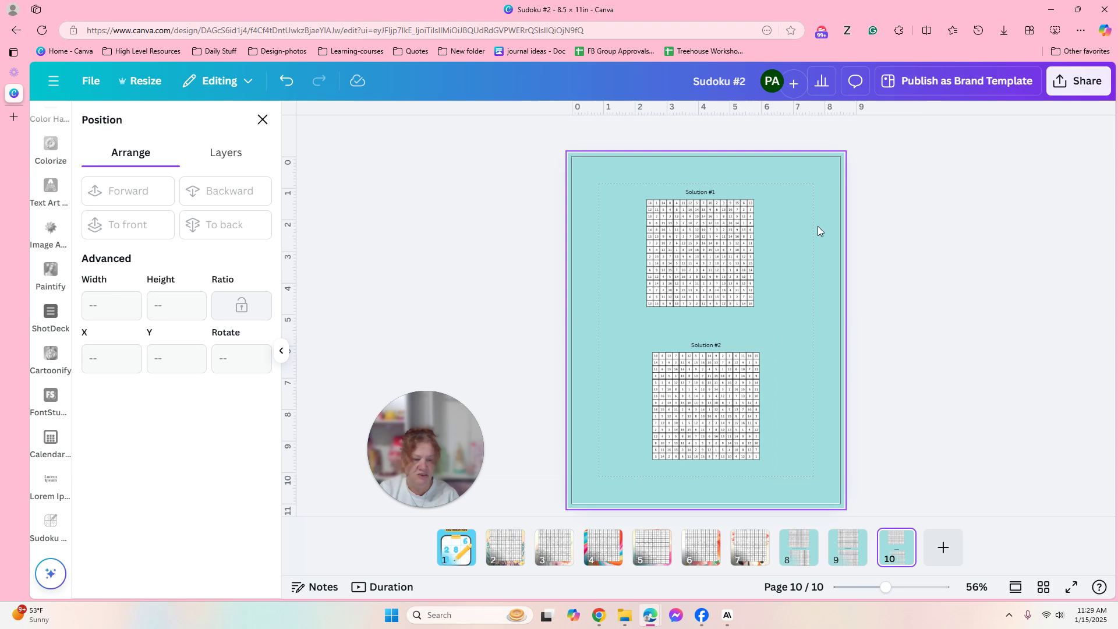
click(708, 240)
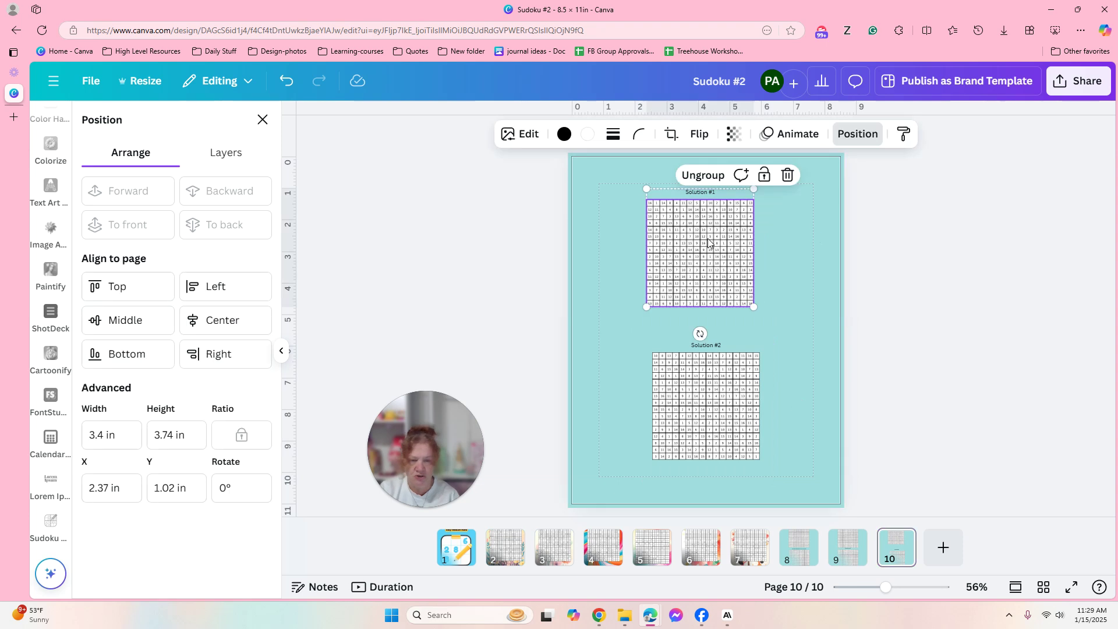
click(173, 438)
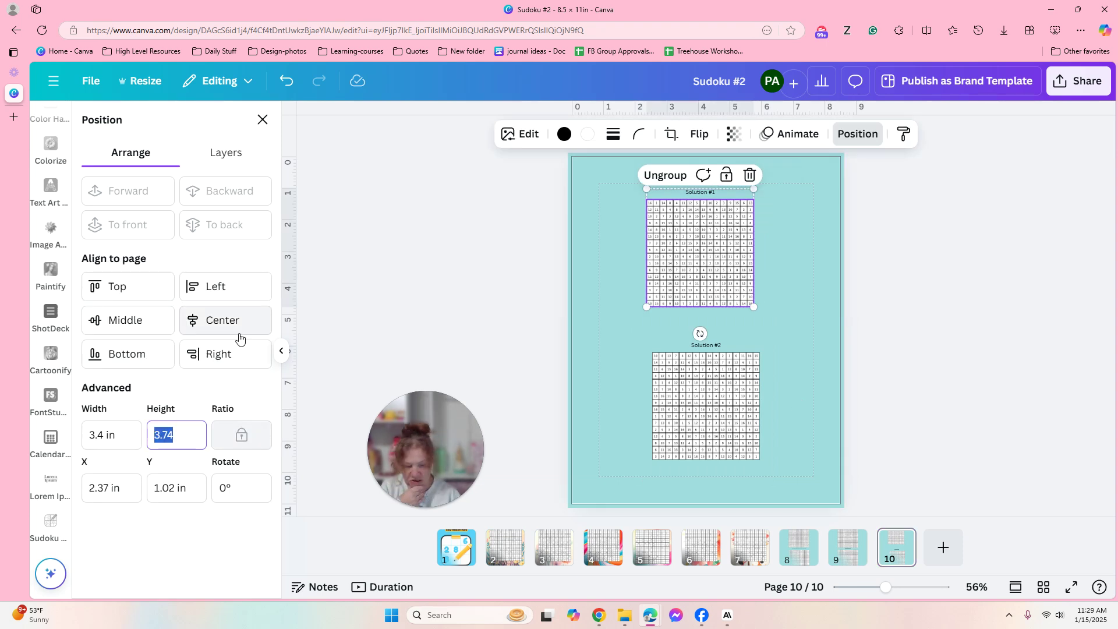
text(4.75)
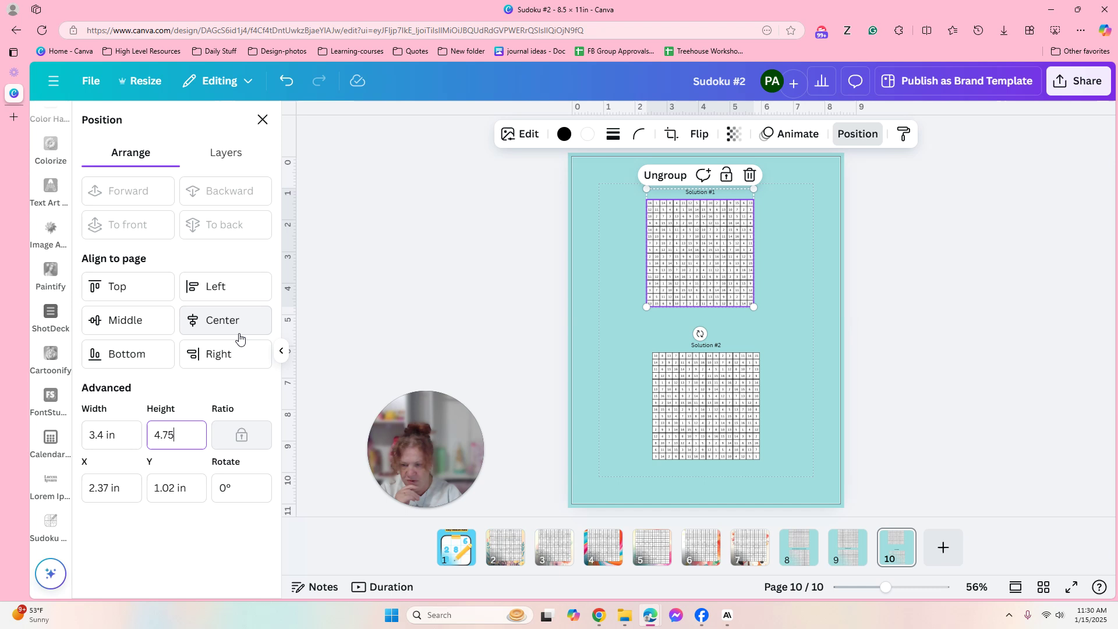
key(Return)
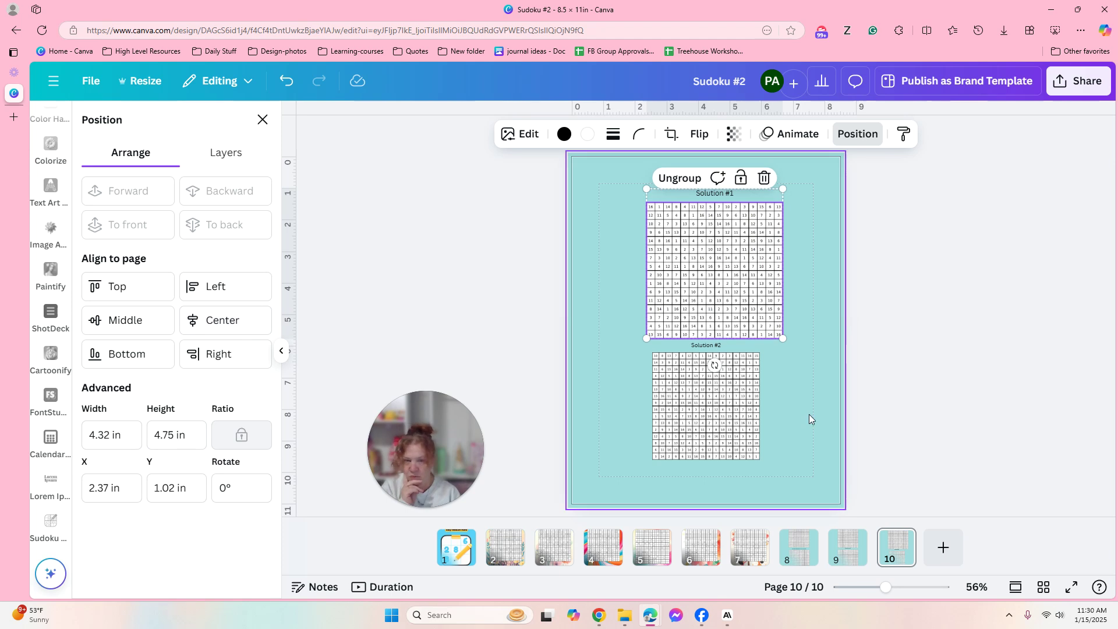
click(715, 406)
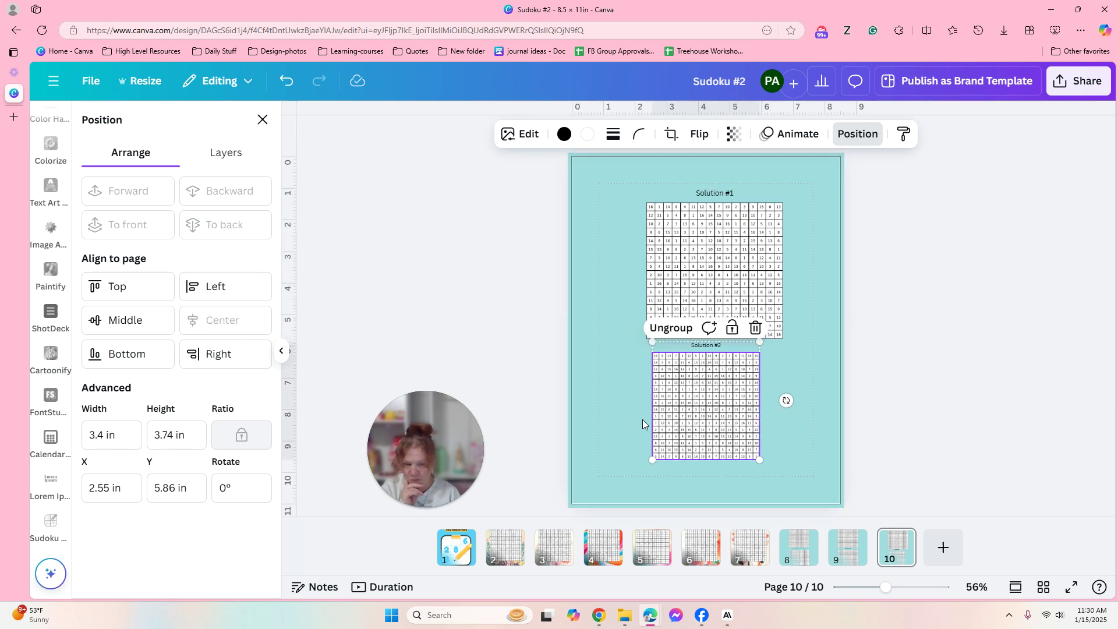
click(174, 435)
text(4)
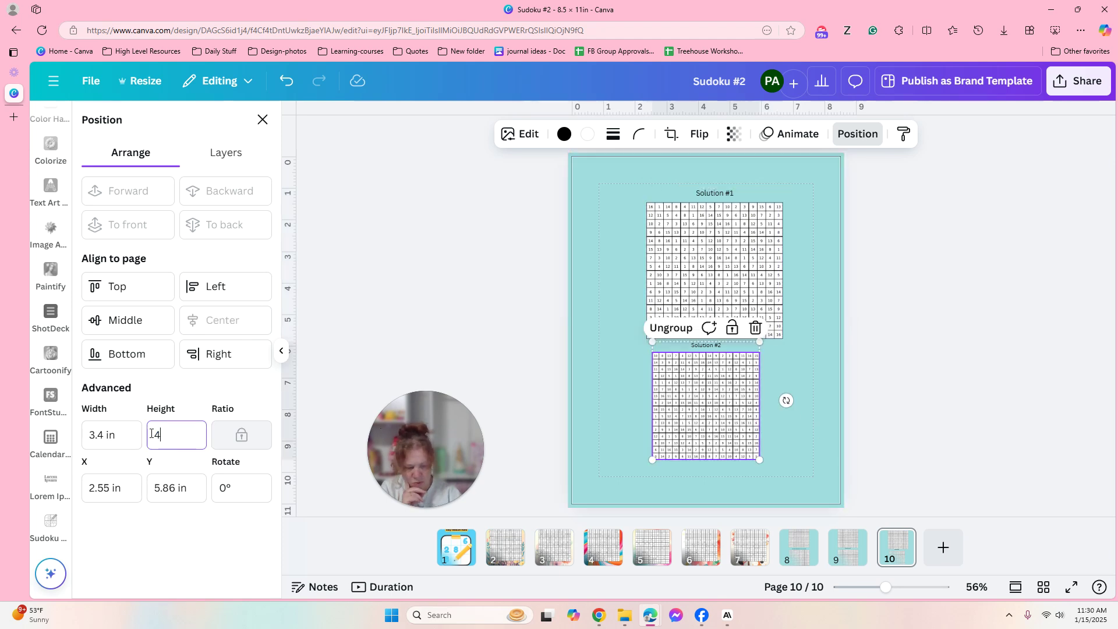
text(.75)
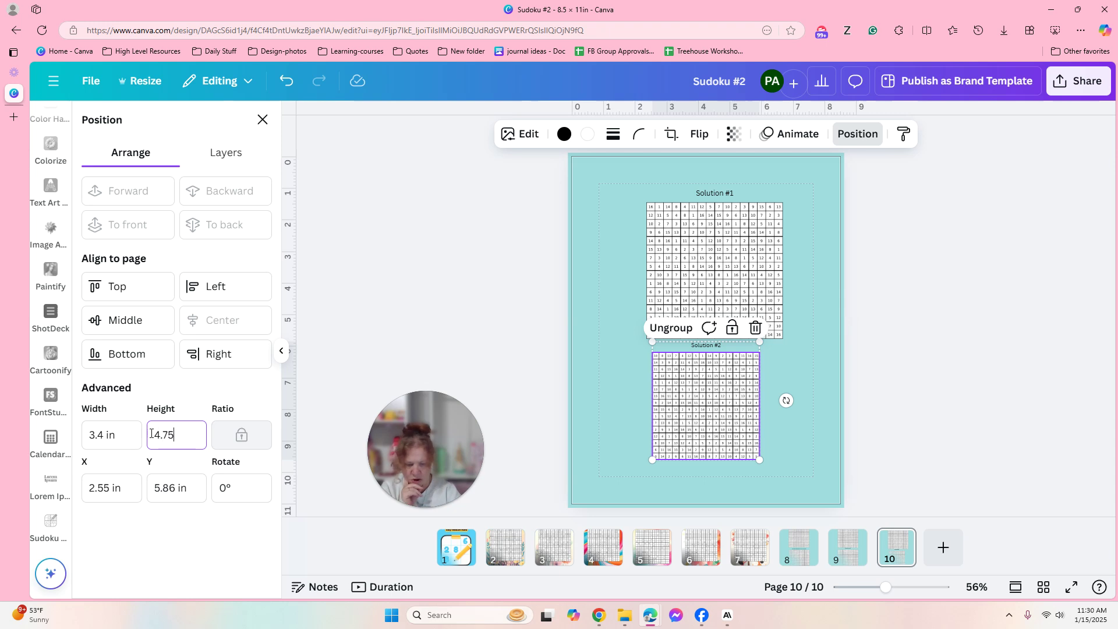
key(Return)
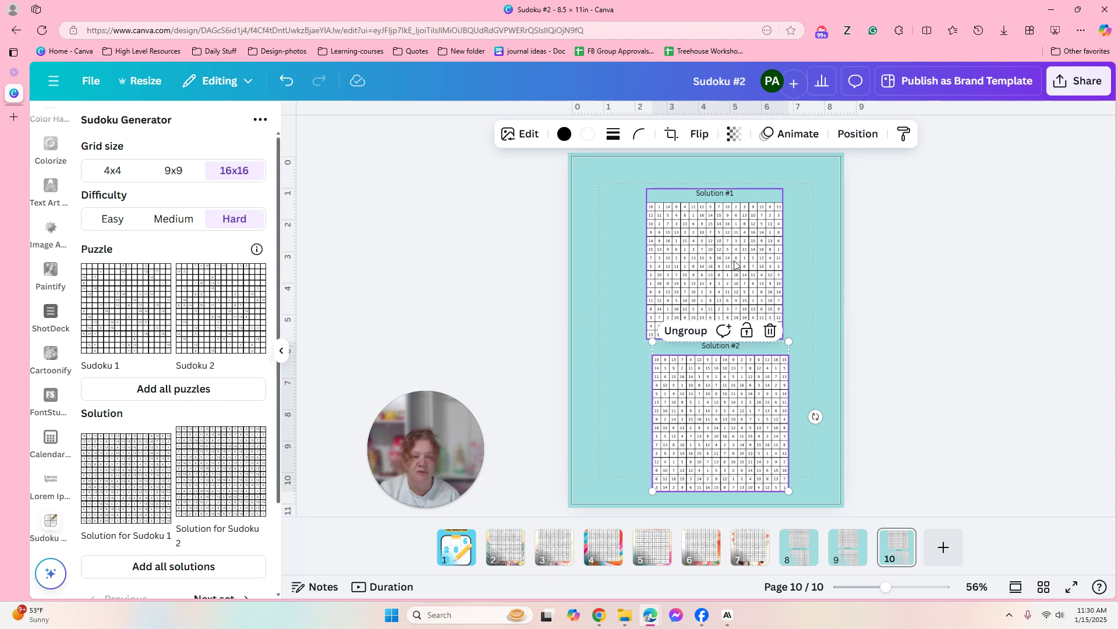
- Stack and centre both solution grids, then check their combined position
drag(724, 254, 716, 243)
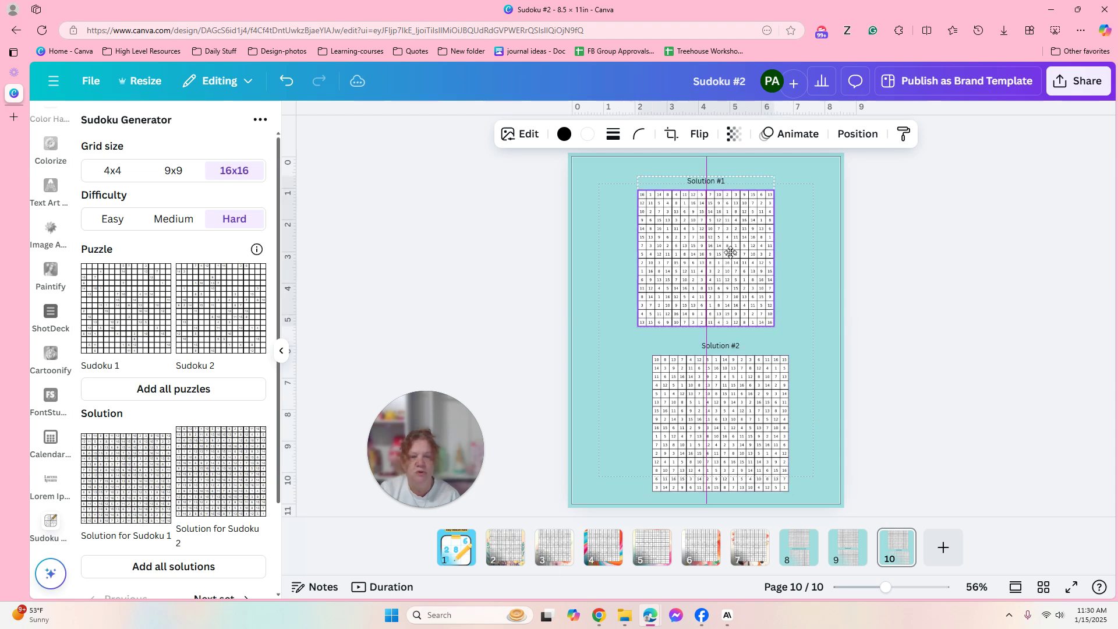
click(718, 428)
drag(718, 428, 717, 427)
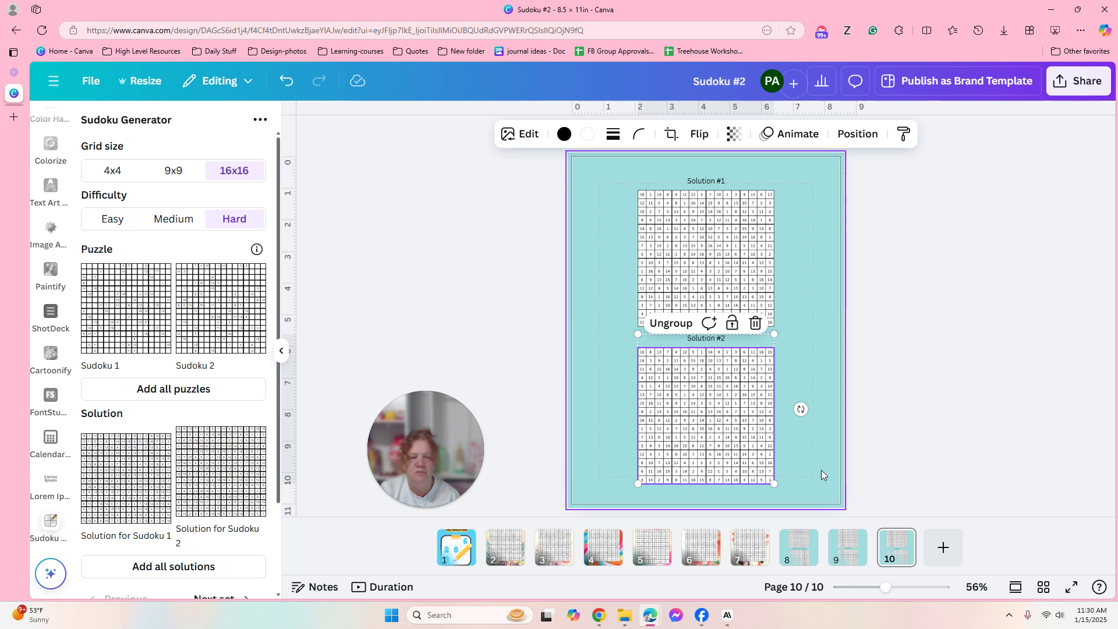
click(623, 176)
drag(623, 176, 811, 495)
click(798, 139)
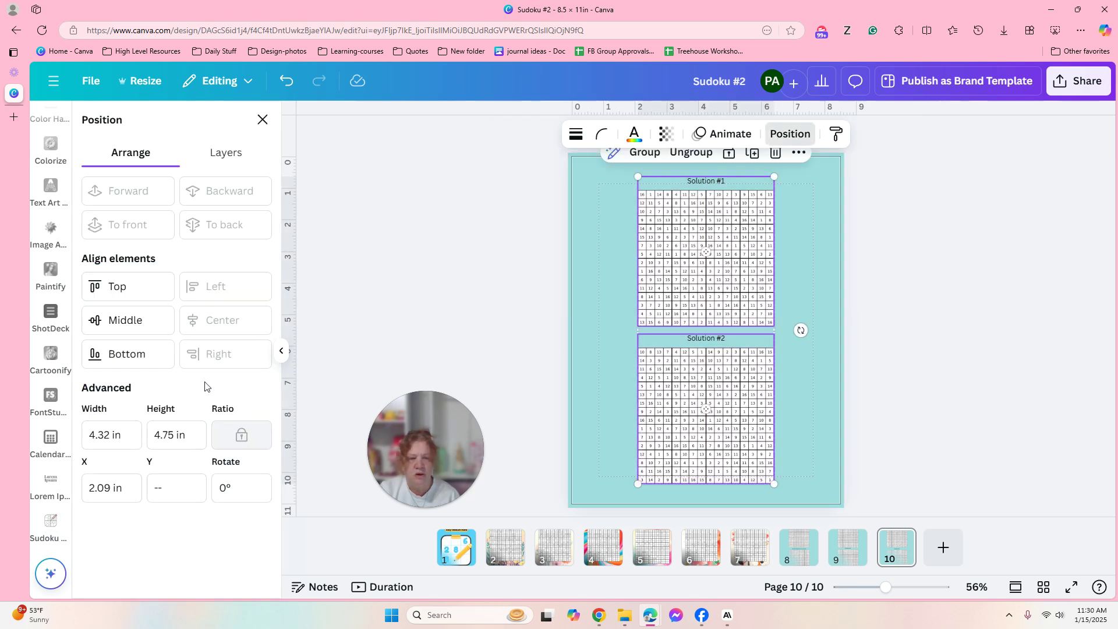
click(441, 243)
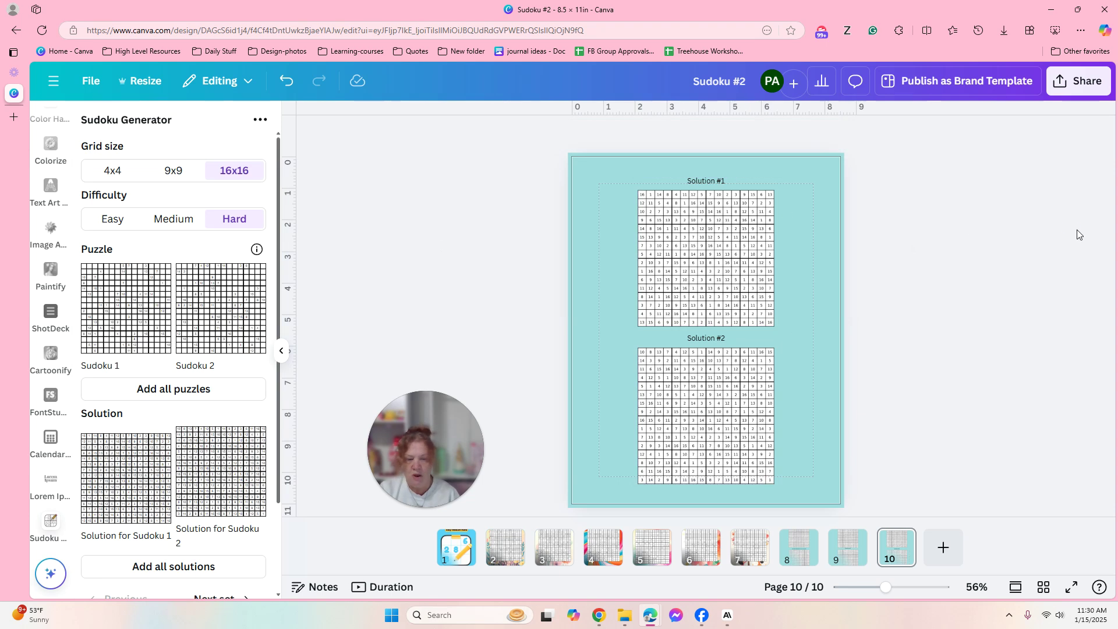
- Retitle page 10's upper Solution #1 heading to "Sudoku Hard Difficulty #1"
double_click(708, 184)
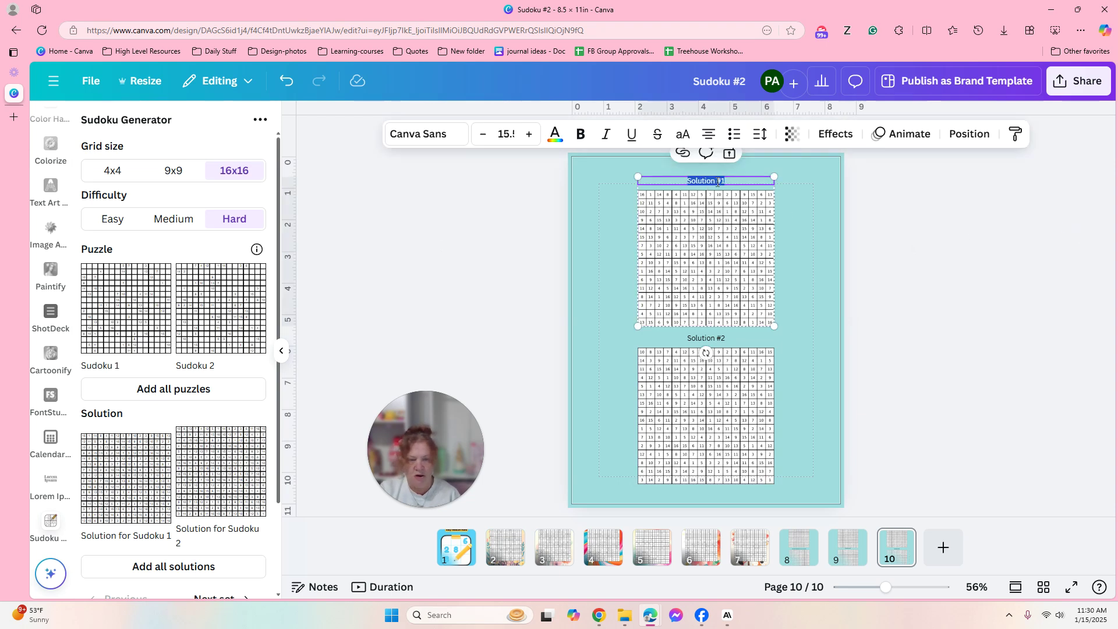
text(Sudoku Medium Difficulty #1)
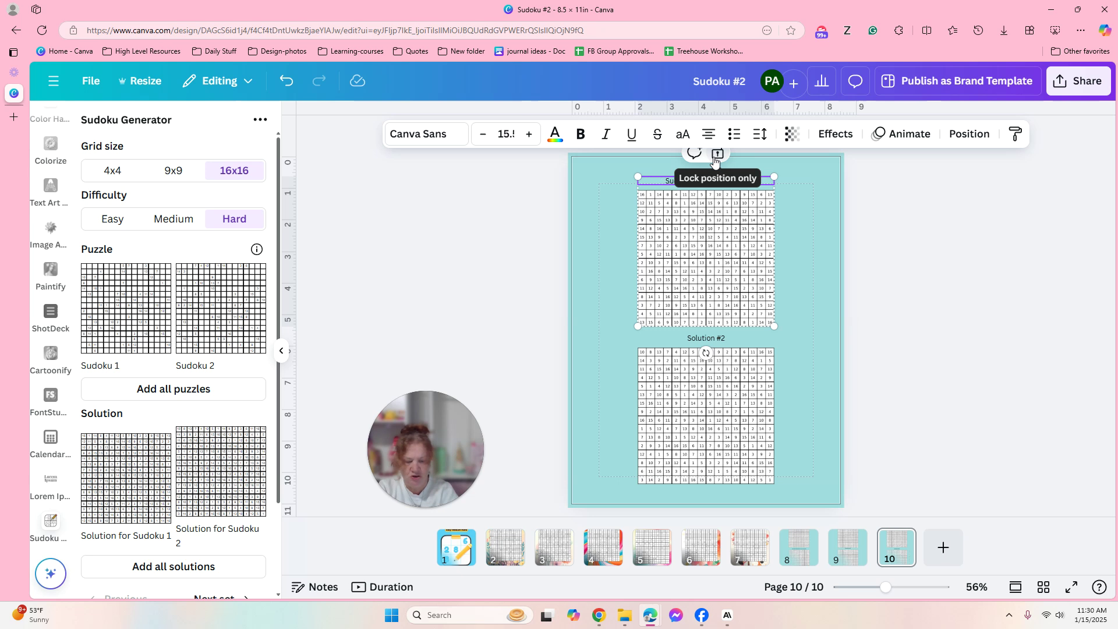
key(BackSpace)
key(BackSpace)
key(BackSpace)
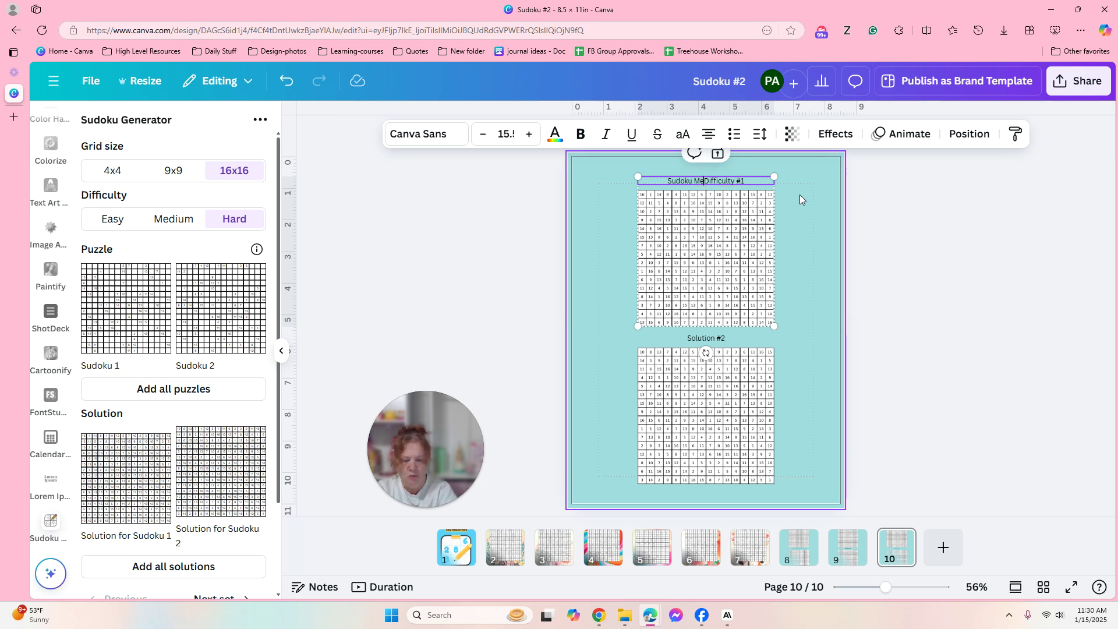
text(Hard)
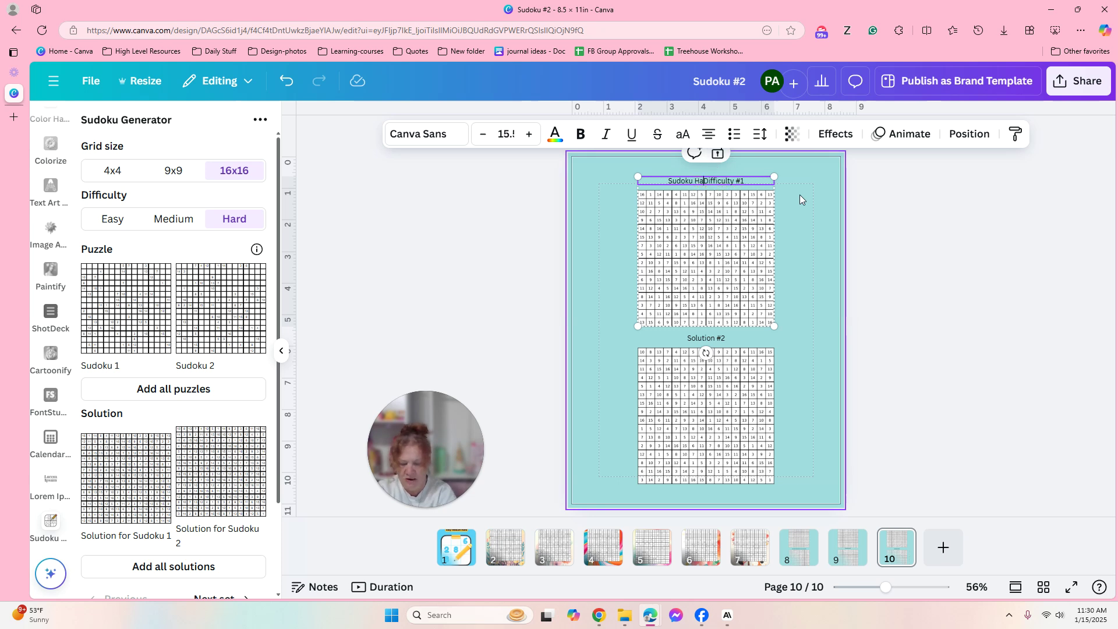
- Retitle the lower Solution #2 heading to "Sudoku Hard Difficulty #1" as well
click(717, 348)
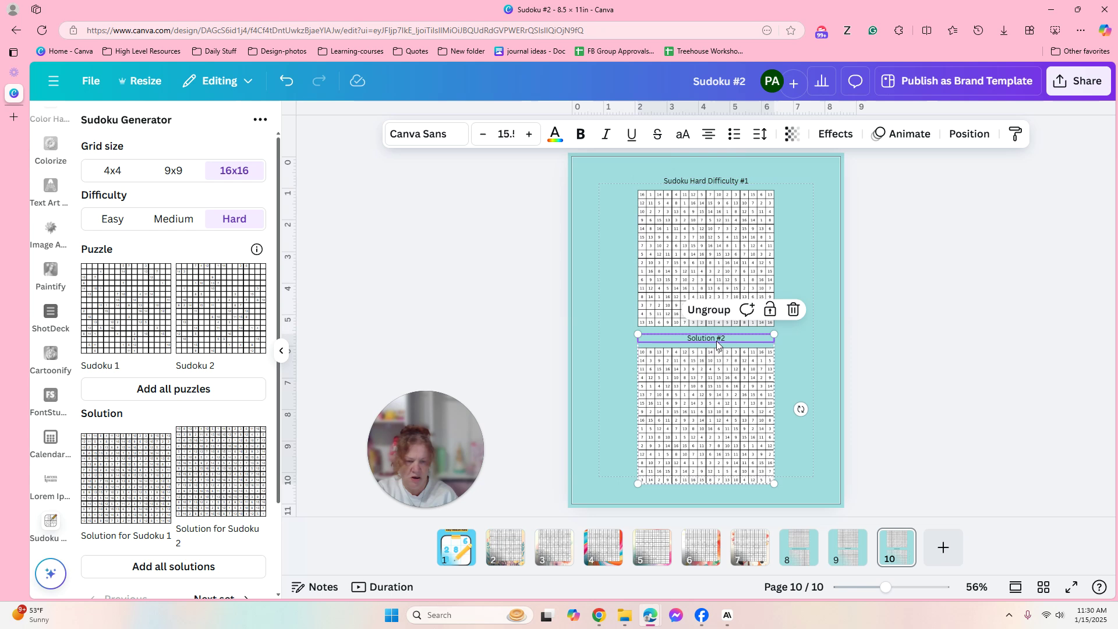
double_click(731, 339)
text(Sudoku Medium Difficulty #1)
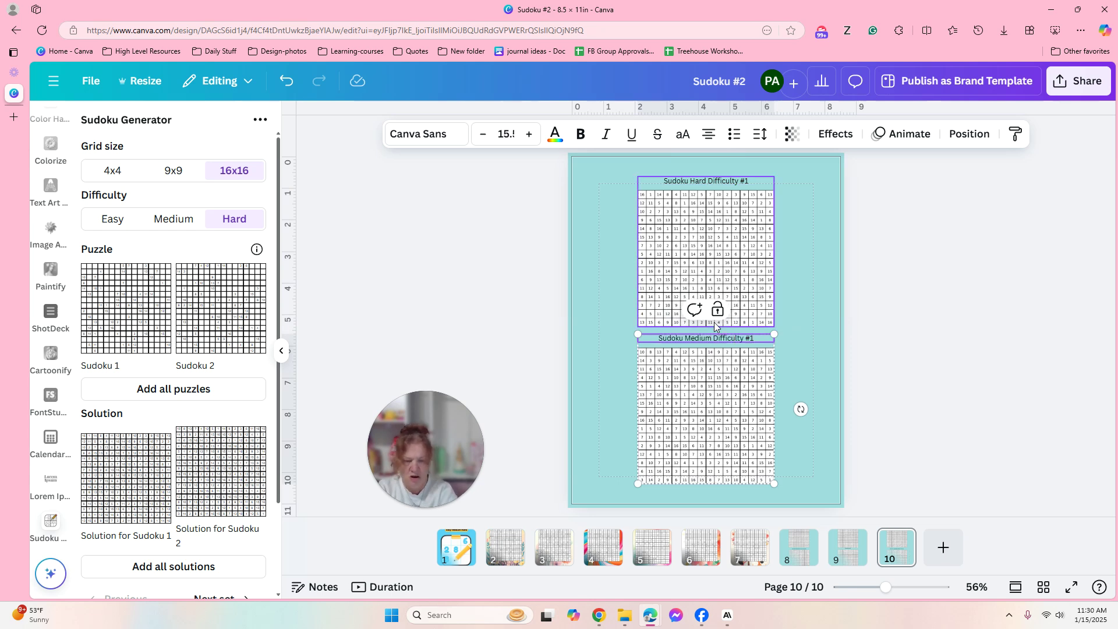
key(BackSpace)
key(BackSpace)
key(BackSpace)
key(BackSpace)
key(BackSpace)
key(BackSpace)
text(Hard)
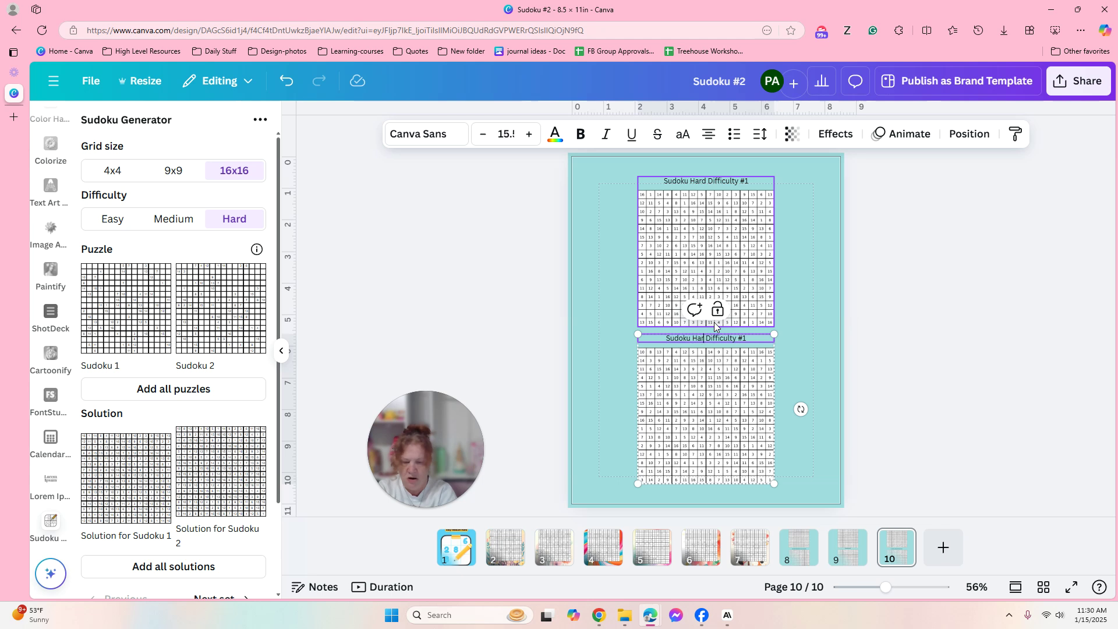
click(938, 312)
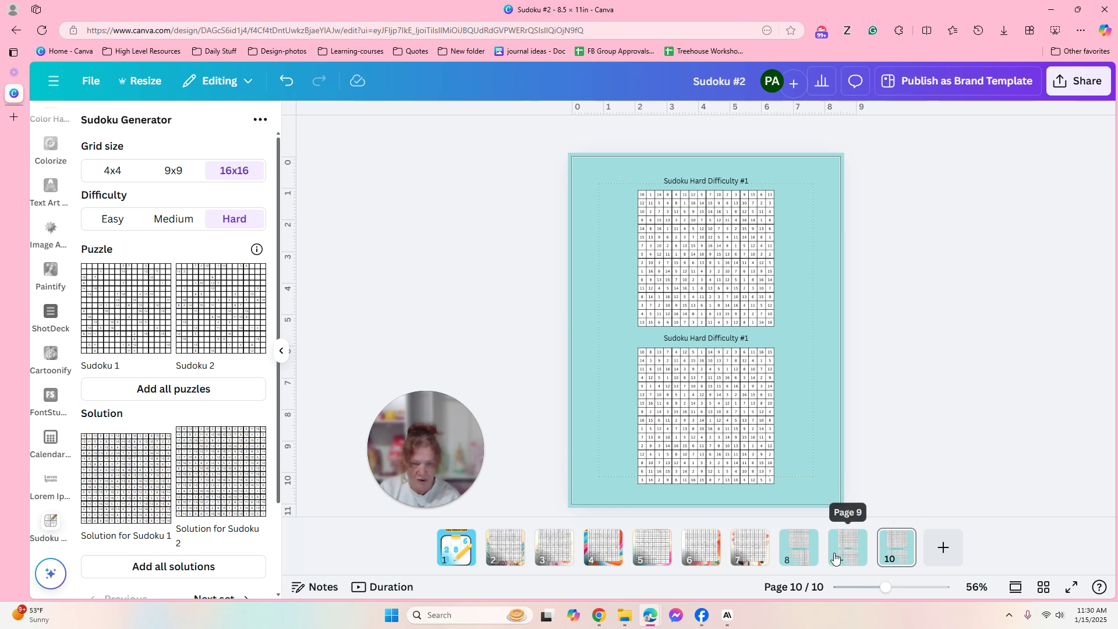
- Compare page 8's Medium Difficulty titles with page 9's Solution #1 and #2 headings, ending on page 9
click(847, 557)
click(799, 550)
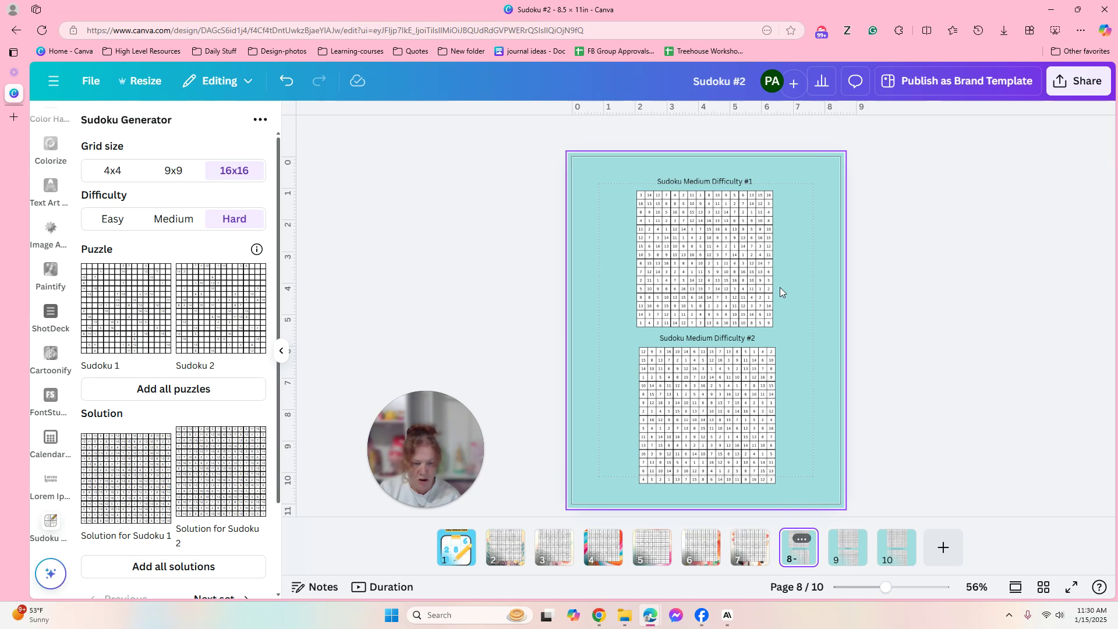
click(837, 534)
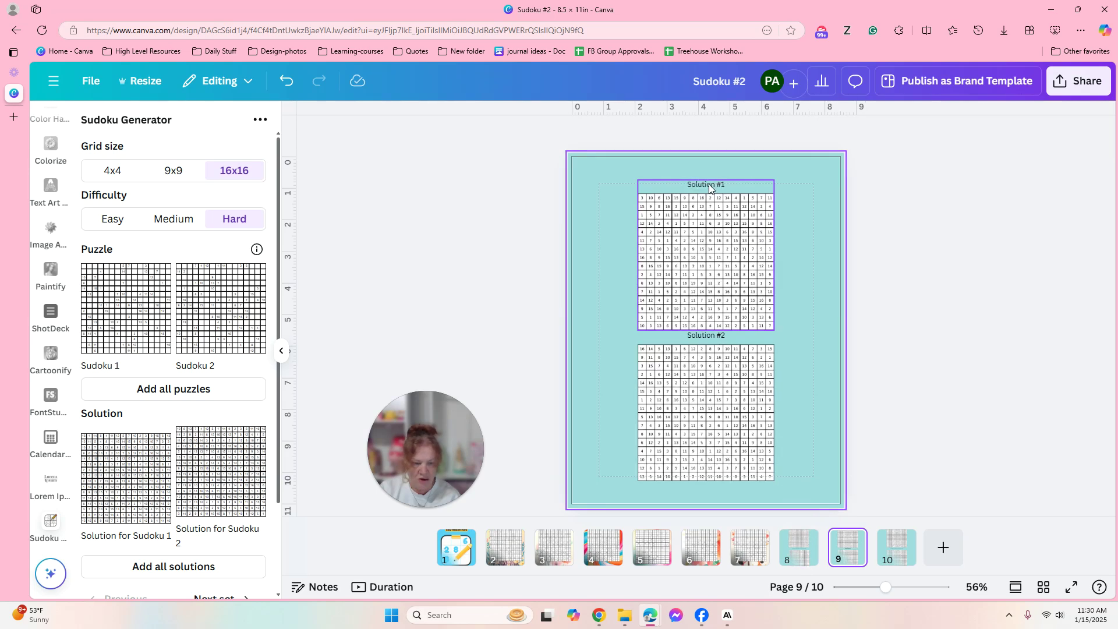
double_click(708, 184)
click(795, 558)
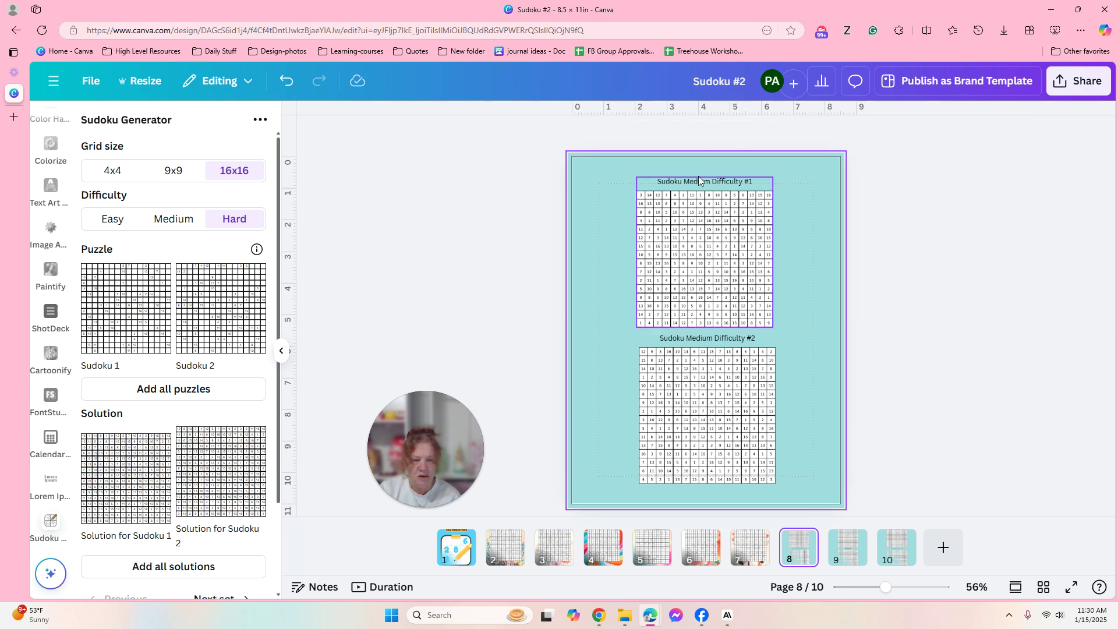
click(842, 554)
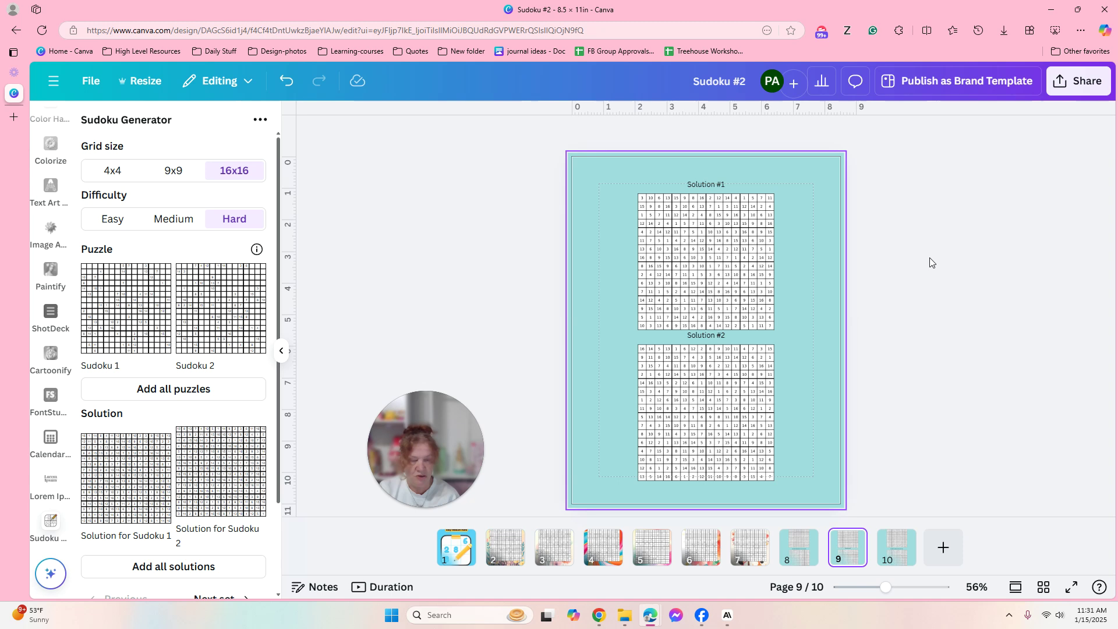
- Open the Share this design panel from the top-right Share button
click(1066, 86)
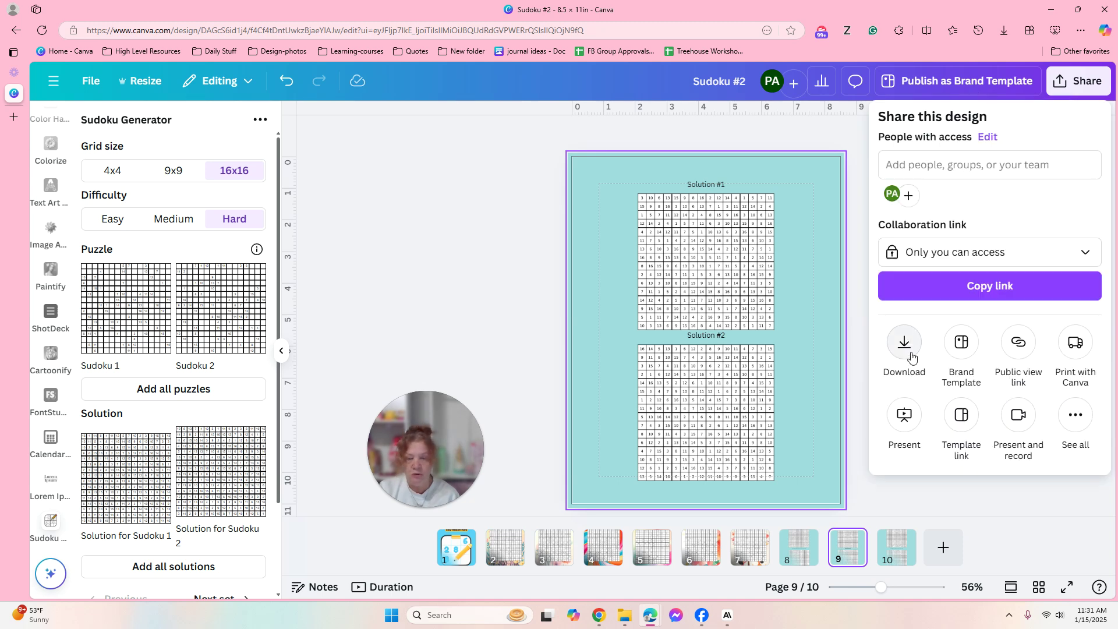